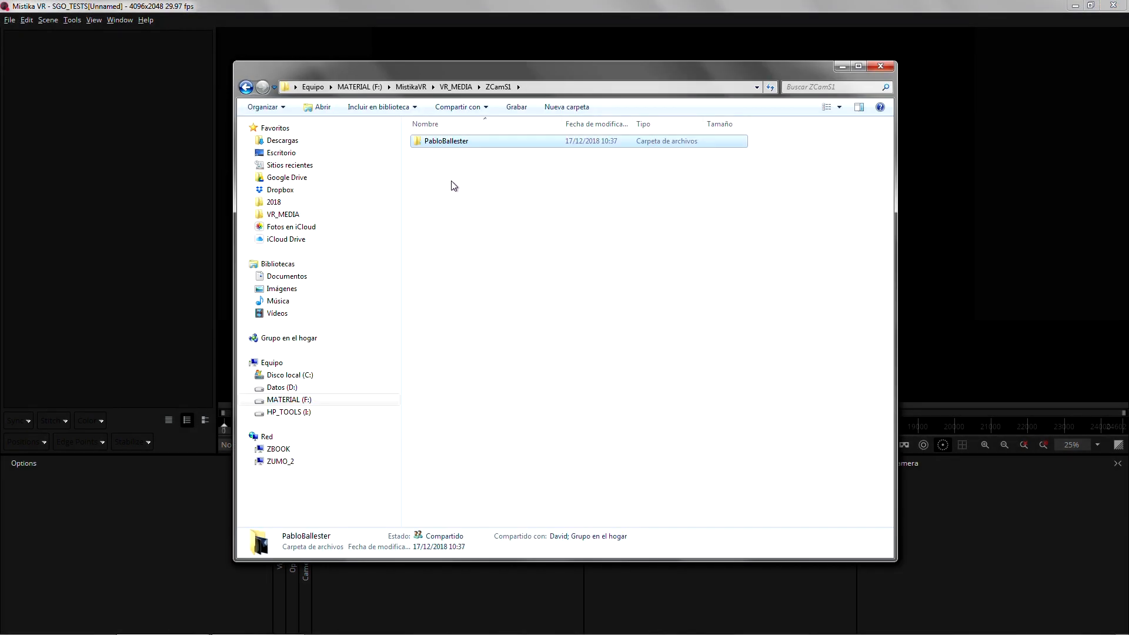
{"action": "double_click", "coordinate": [449, 145]}
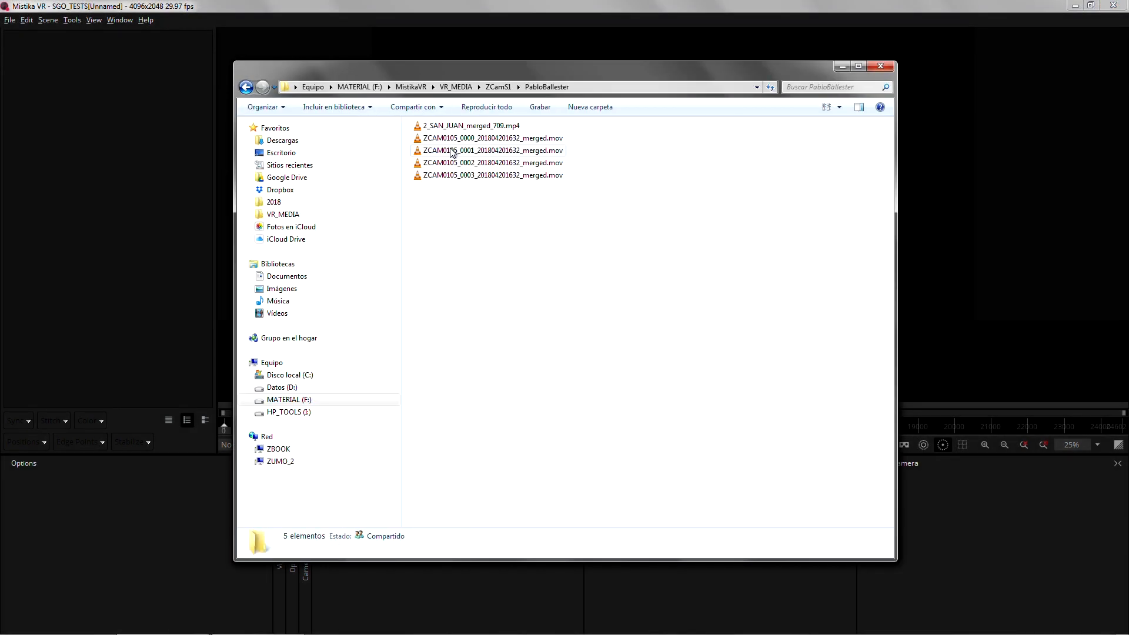
{"action": "mouse_move", "coordinate": [459, 207]}
{"action": "left_mouse_down"}
{"action": "mouse_move", "coordinate": [481, 131]}
{"action": "mouse_move", "coordinate": [125, 226]}
{"action": "left_mouse_up"}
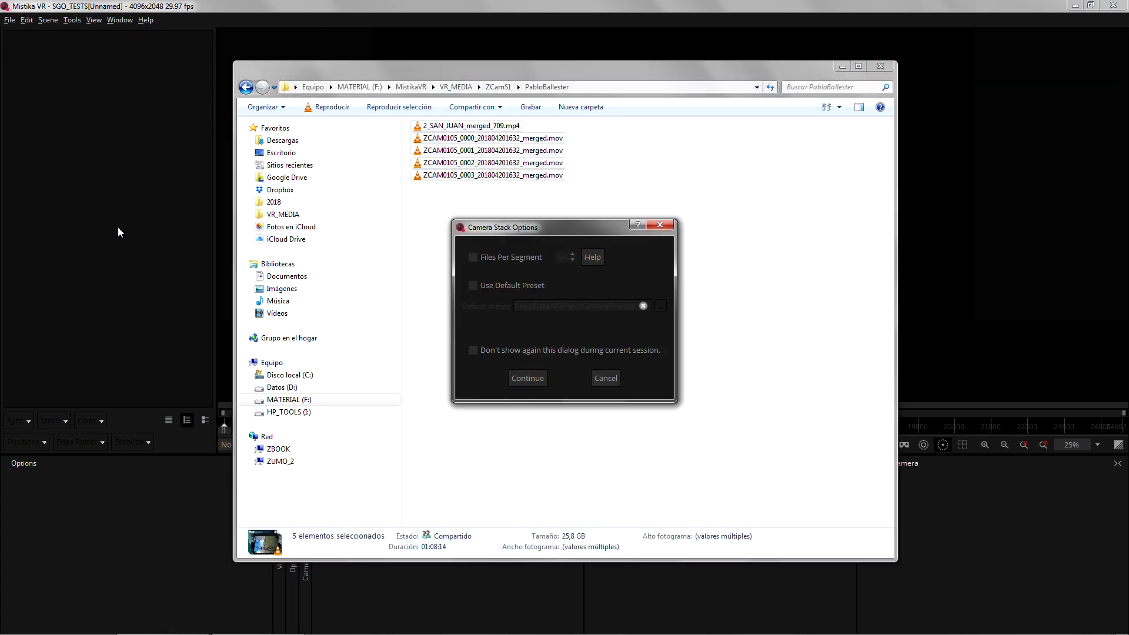
Step: Continue the camera-stack import, move 2_SAN_JUAN_merged_709 to the list bottom and play to check timing
{"action": "left_click", "coordinate": [536, 377]}
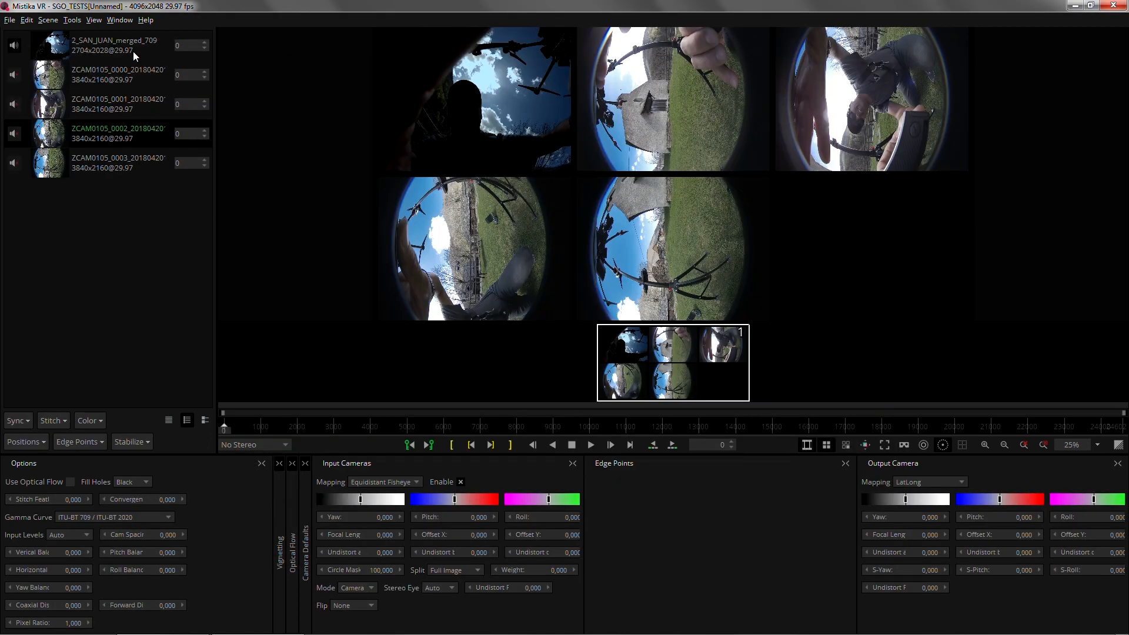
{"action": "left_click_drag", "start_coordinate": [120, 46], "coordinate": [137, 231]}
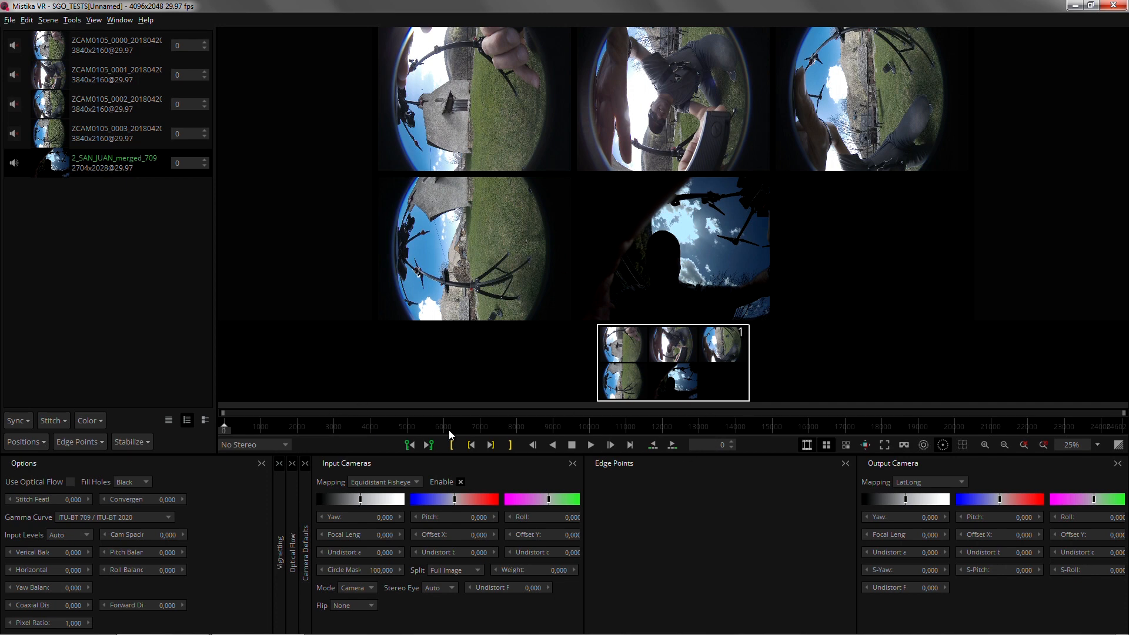
{"action": "left_click", "coordinate": [590, 445]}
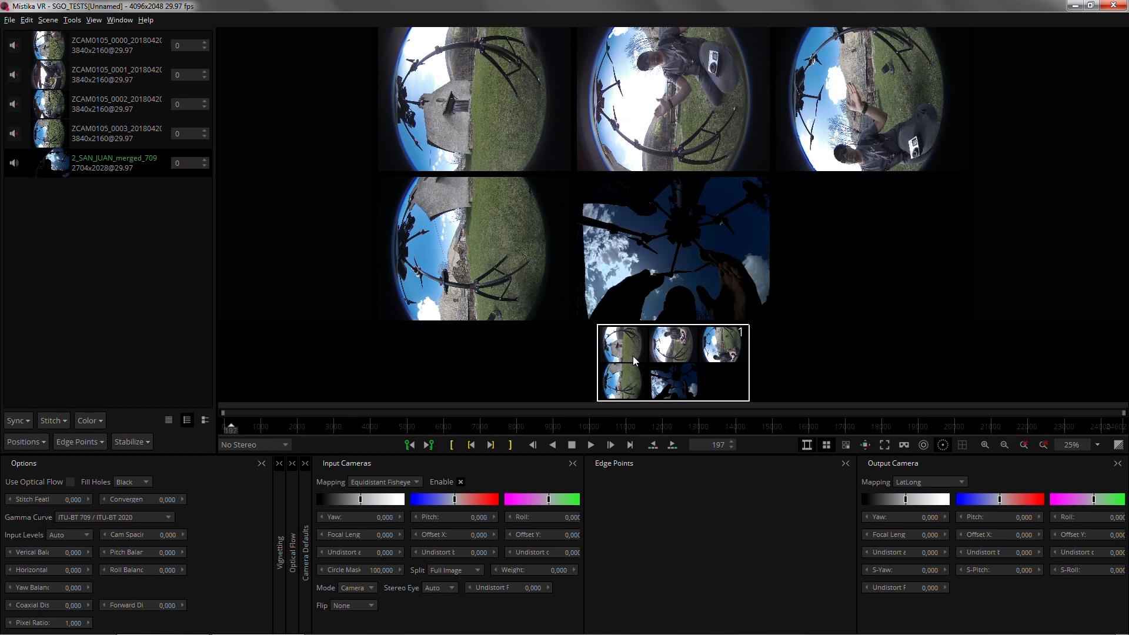
Step: Stop playback and run Sync > Align By Audio with Search Length 200
{"action": "left_click", "coordinate": [572, 445]}
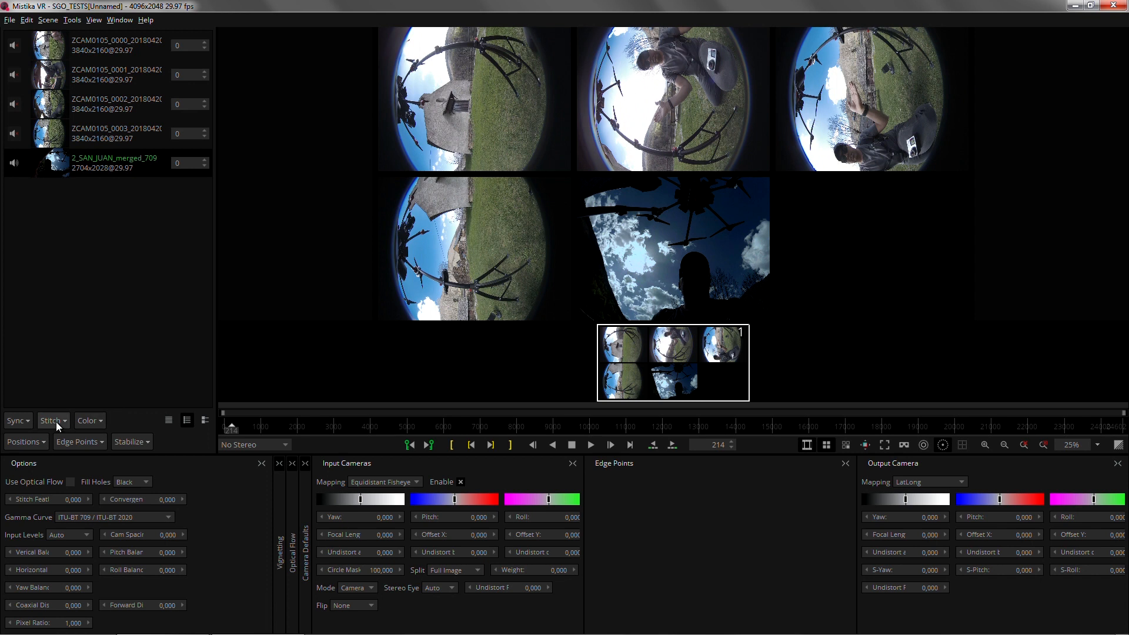
{"action": "left_click", "coordinate": [25, 422]}
{"action": "left_click", "coordinate": [31, 437]}
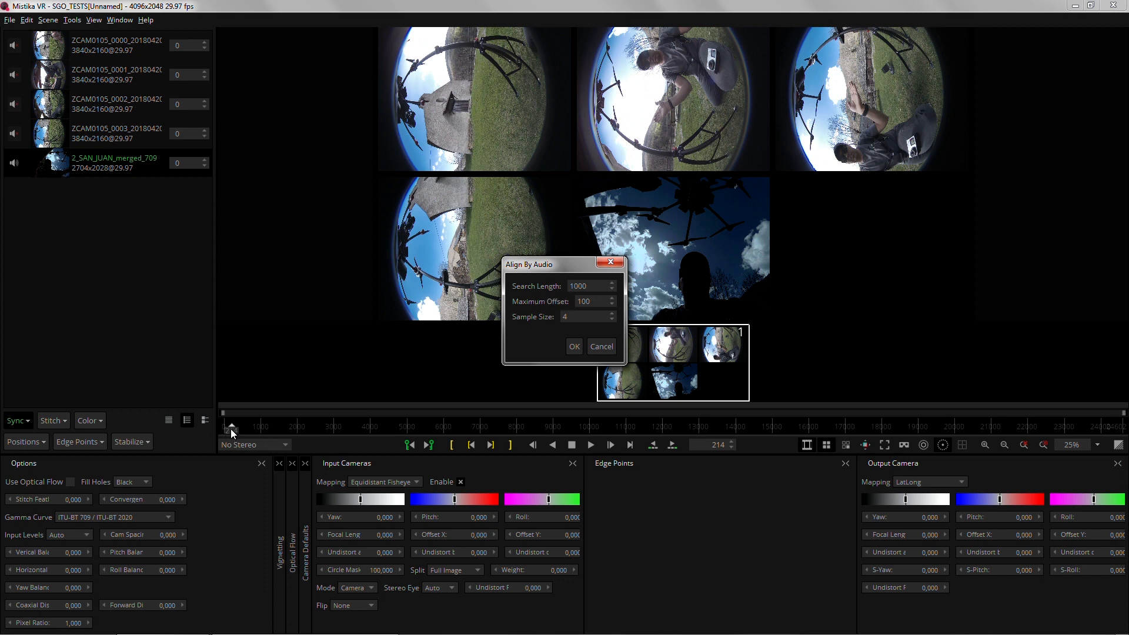
{"action": "double_click", "coordinate": [580, 286]}
{"action": "type", "text": "200"}
{"action": "left_click", "coordinate": [574, 344]}
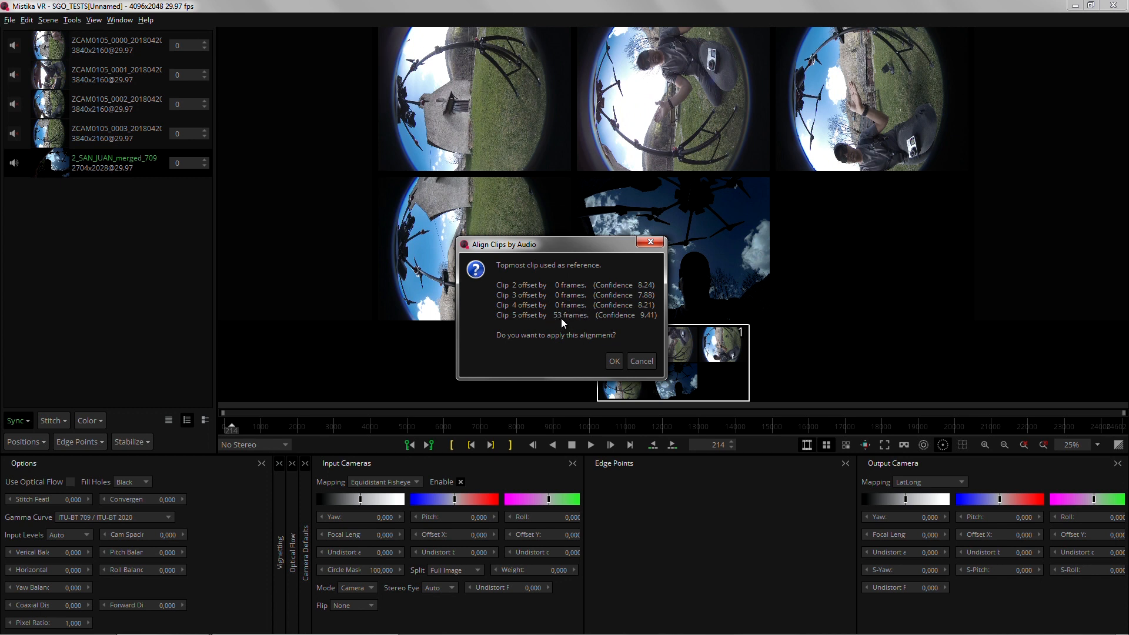
Step: Accept the audio alignment, nudge clip 5's offset to -49 frames and play to verify sync
{"action": "left_click", "coordinate": [615, 362]}
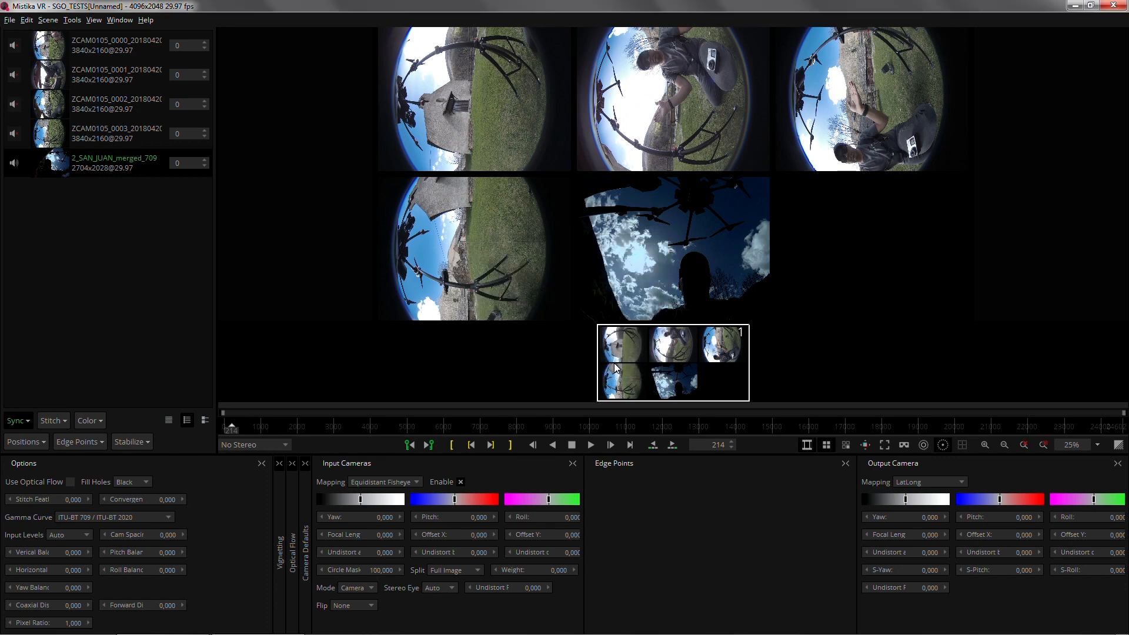
{"action": "key", "text": "Left"}
{"action": "key", "text": "Left"}
{"action": "key", "text": "Left"}
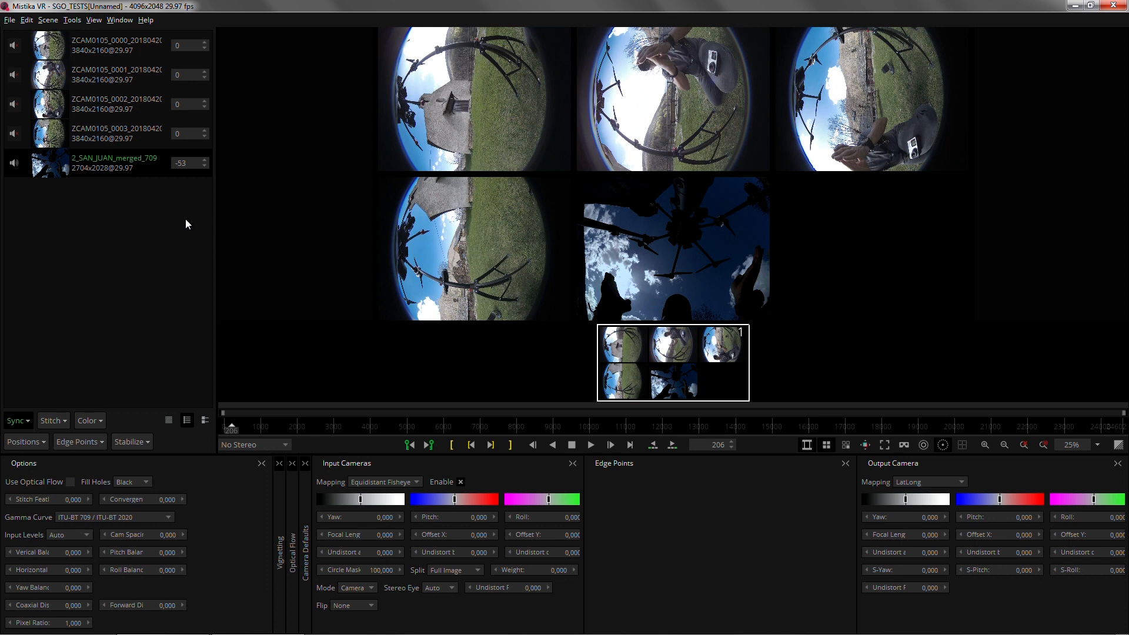
{"action": "left_click", "coordinate": [204, 167]}
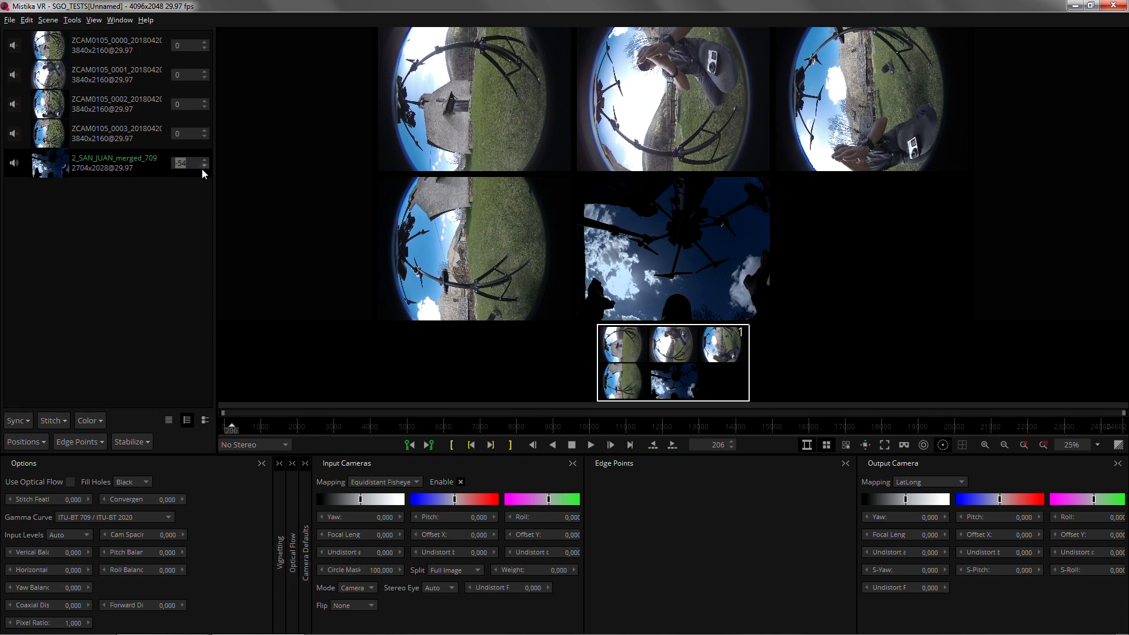
{"action": "left_click", "coordinate": [205, 164]}
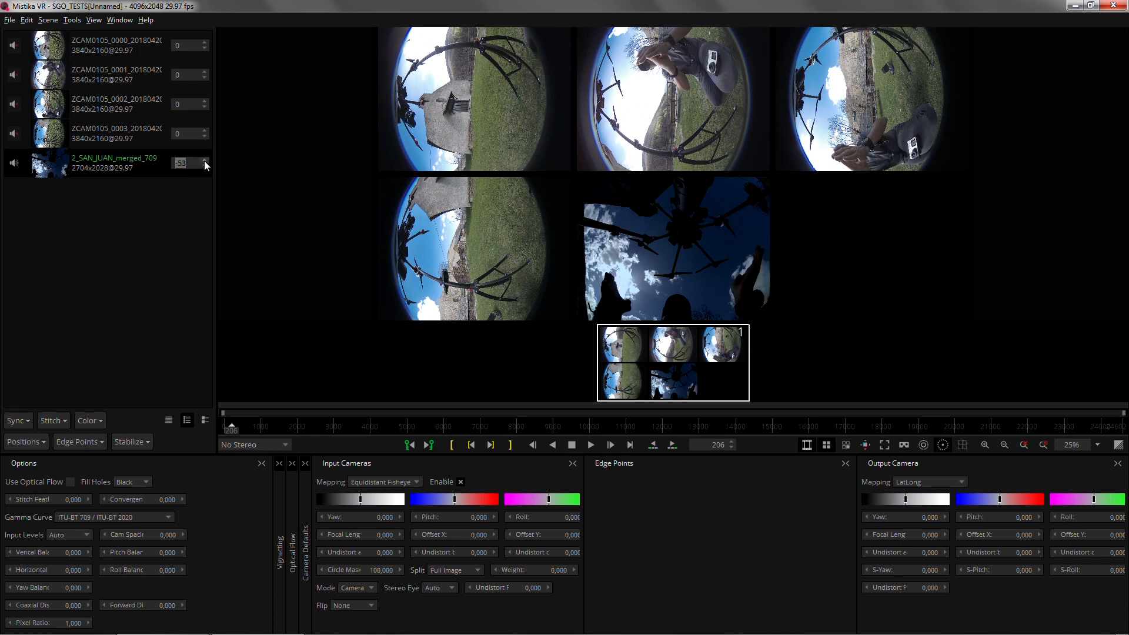
{"action": "left_click", "coordinate": [205, 164]}
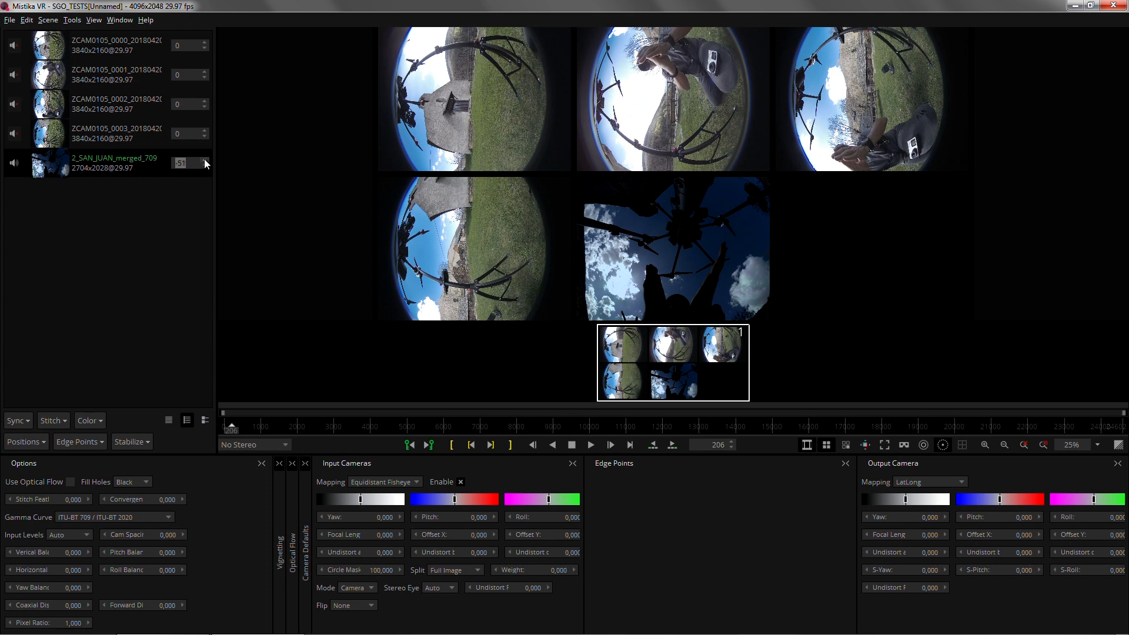
{"action": "left_click", "coordinate": [571, 446]}
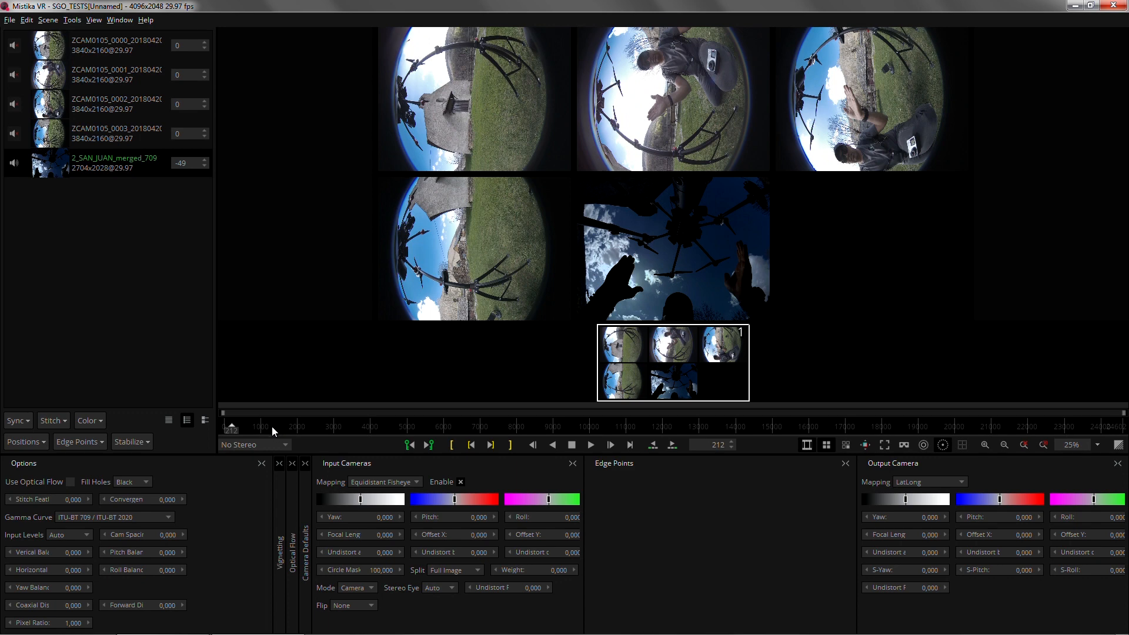
{"action": "left_click", "coordinate": [273, 427]}
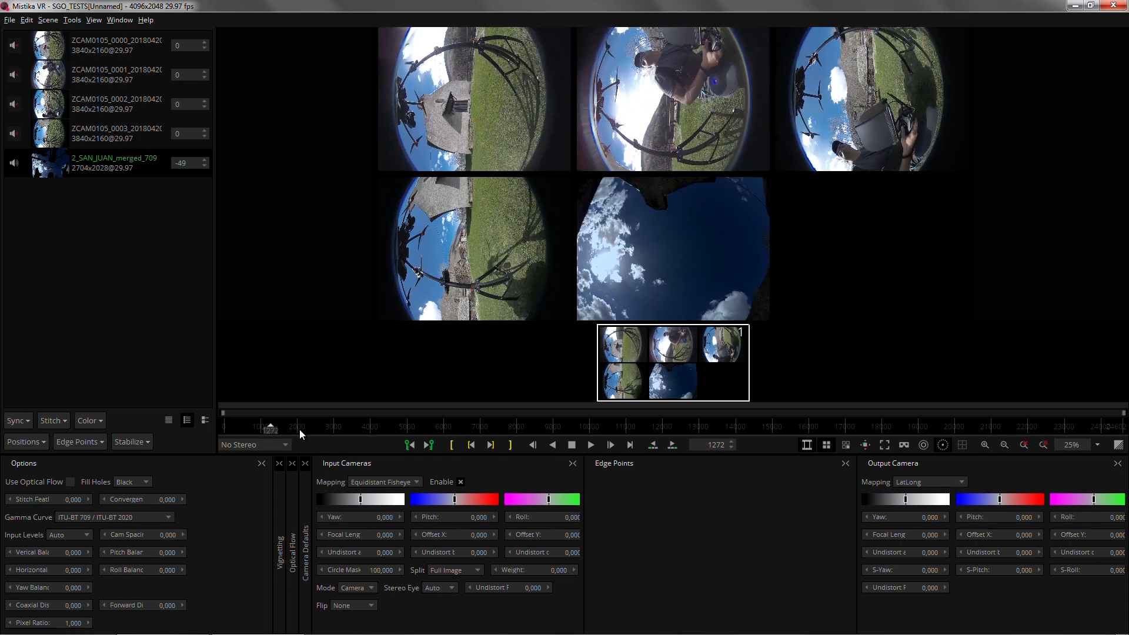
Step: Advance the timeline to frame 2641, where the cameras look down on the chapel
{"action": "key", "text": "Up"}
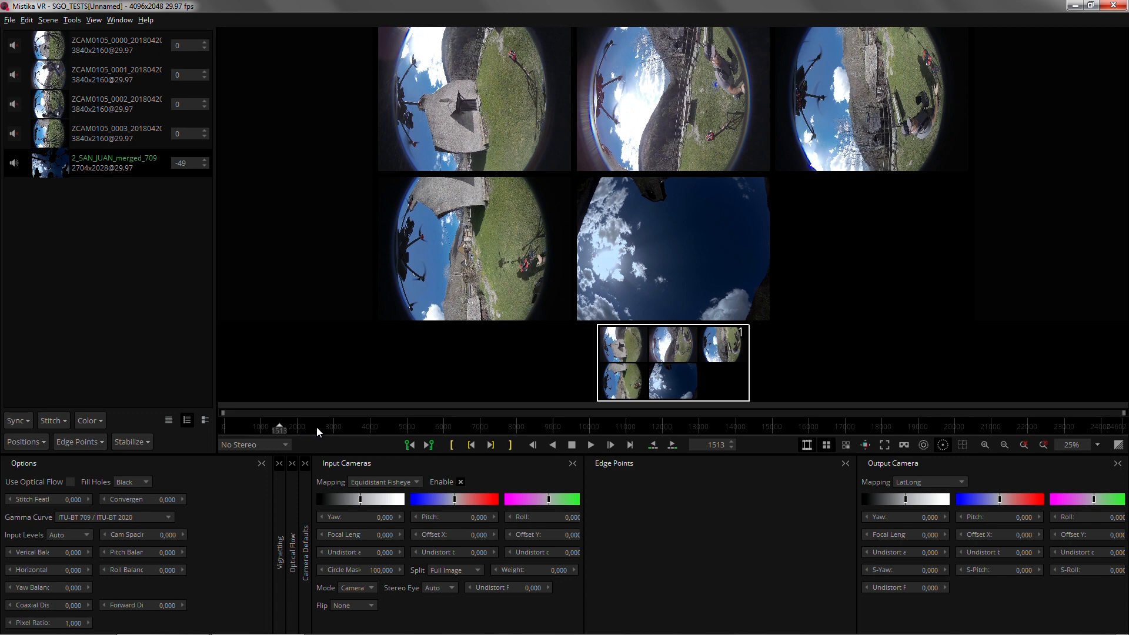
{"action": "key", "text": "Up"}
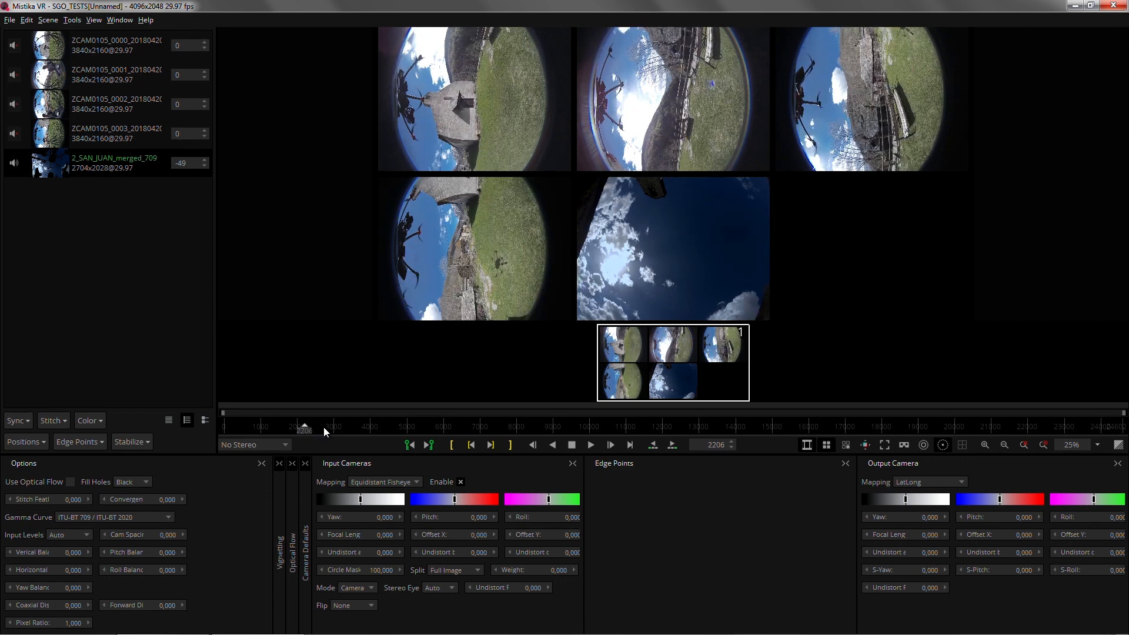
{"action": "left_click", "coordinate": [324, 427]}
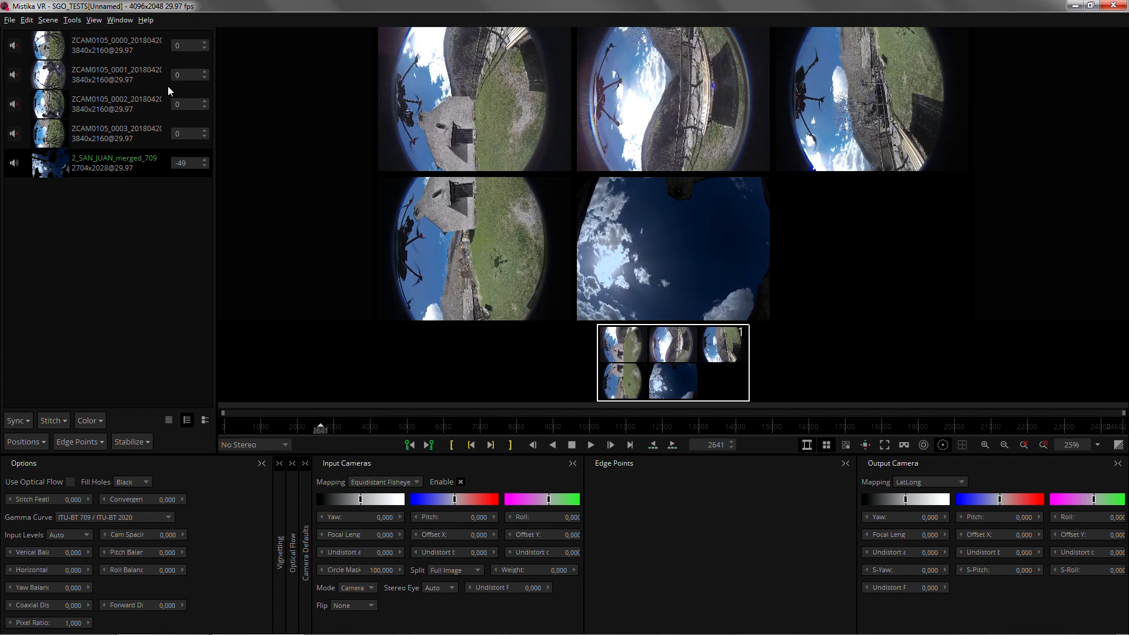
Step: Apply the program preferences from File > Options
{"action": "left_click", "coordinate": [11, 23]}
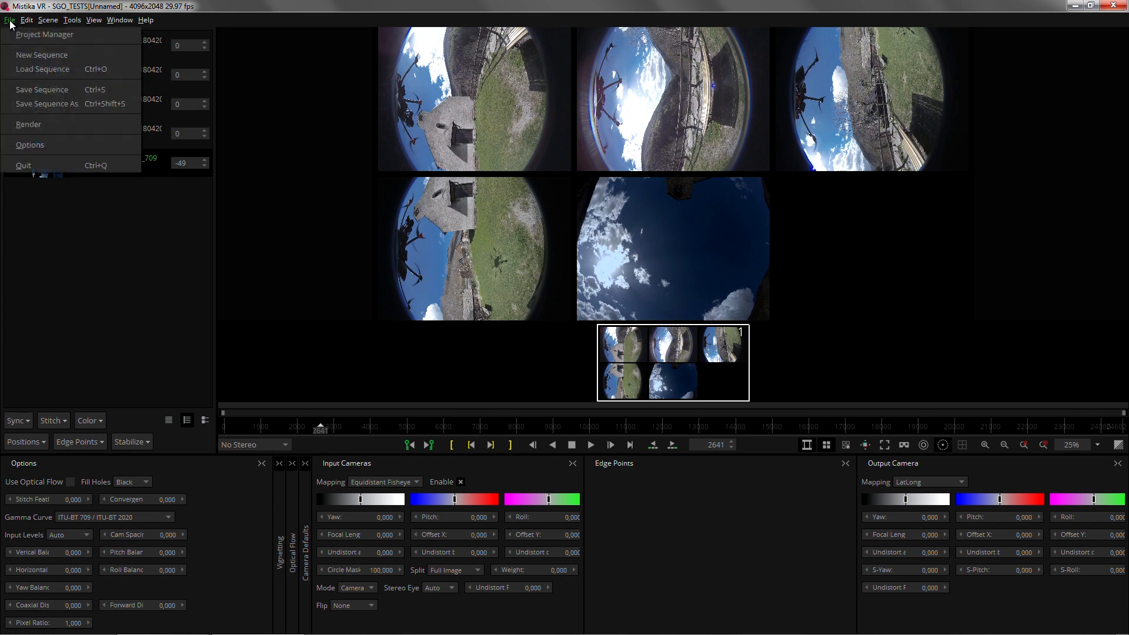
{"action": "left_click", "coordinate": [25, 147]}
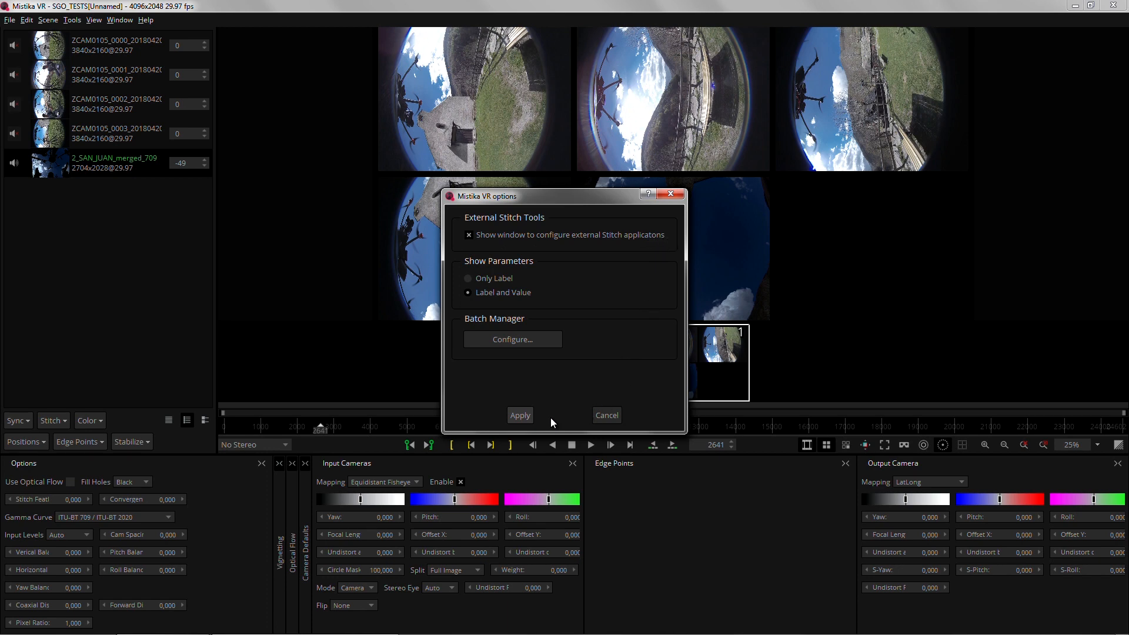
{"action": "left_click", "coordinate": [519, 415]}
Step: Start the stitch calculation with an external tool, choosing Autopano Giga and continuing
{"action": "left_click", "coordinate": [68, 421]}
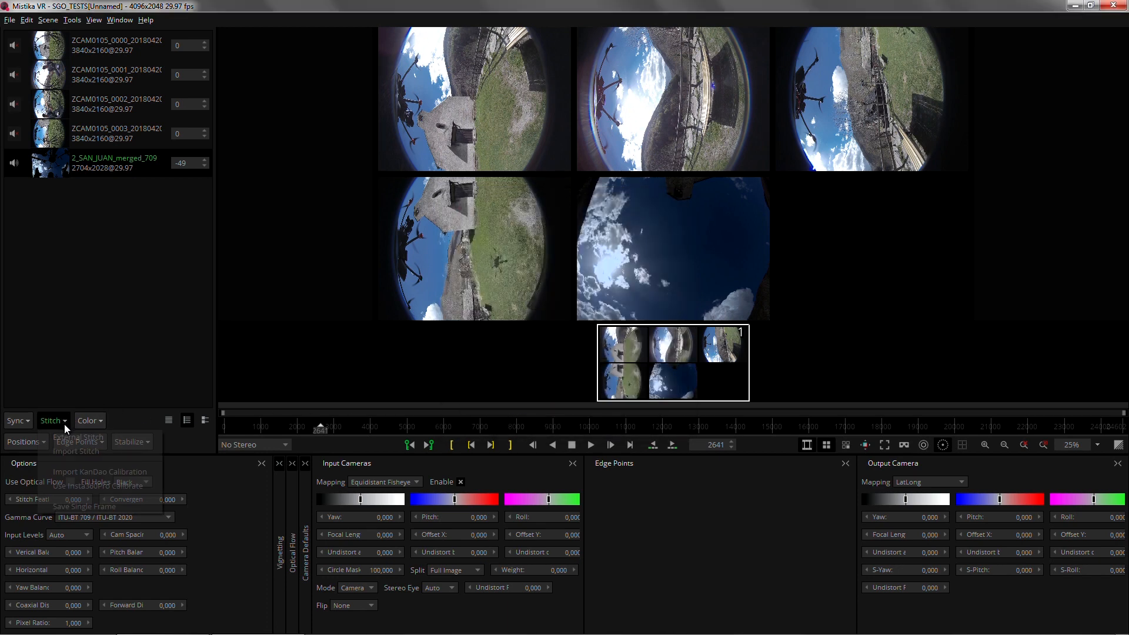
{"action": "left_click", "coordinate": [72, 439]}
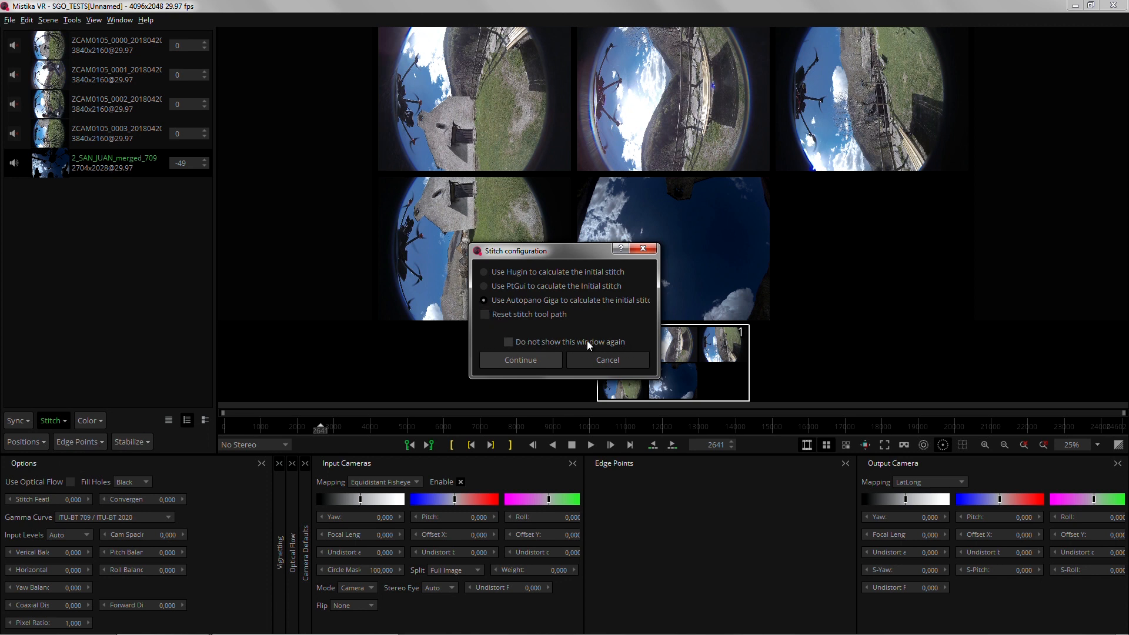
{"action": "left_click", "coordinate": [518, 363]}
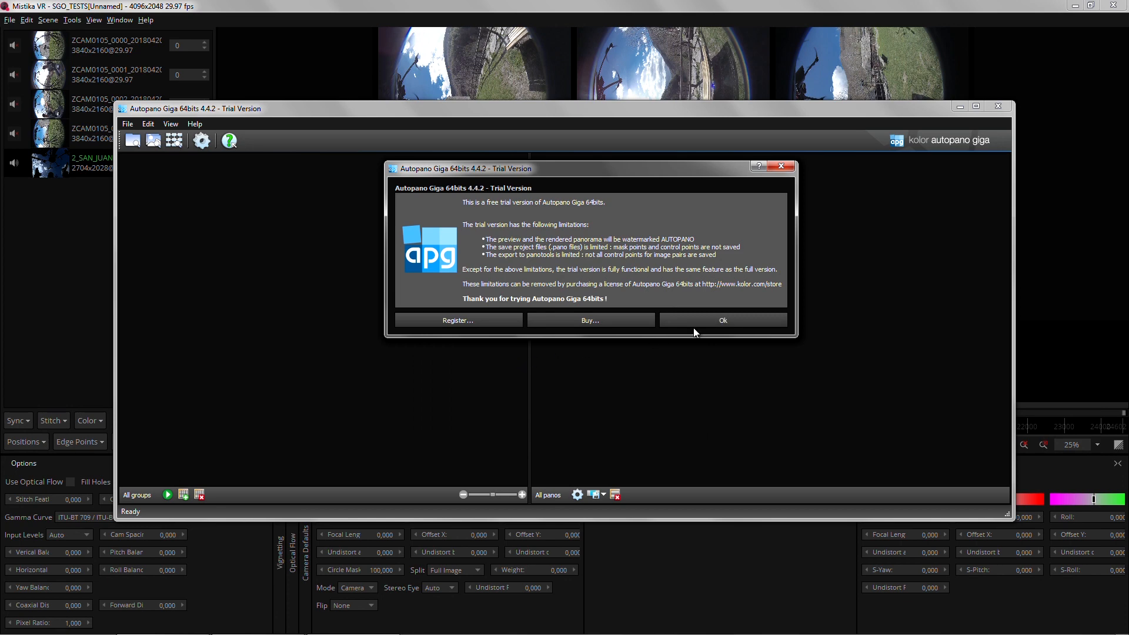
Step: Dismiss the trial notice and set all five images to a 10.00 mm Fisheye lens in Image properties
{"action": "left_click", "coordinate": [712, 318]}
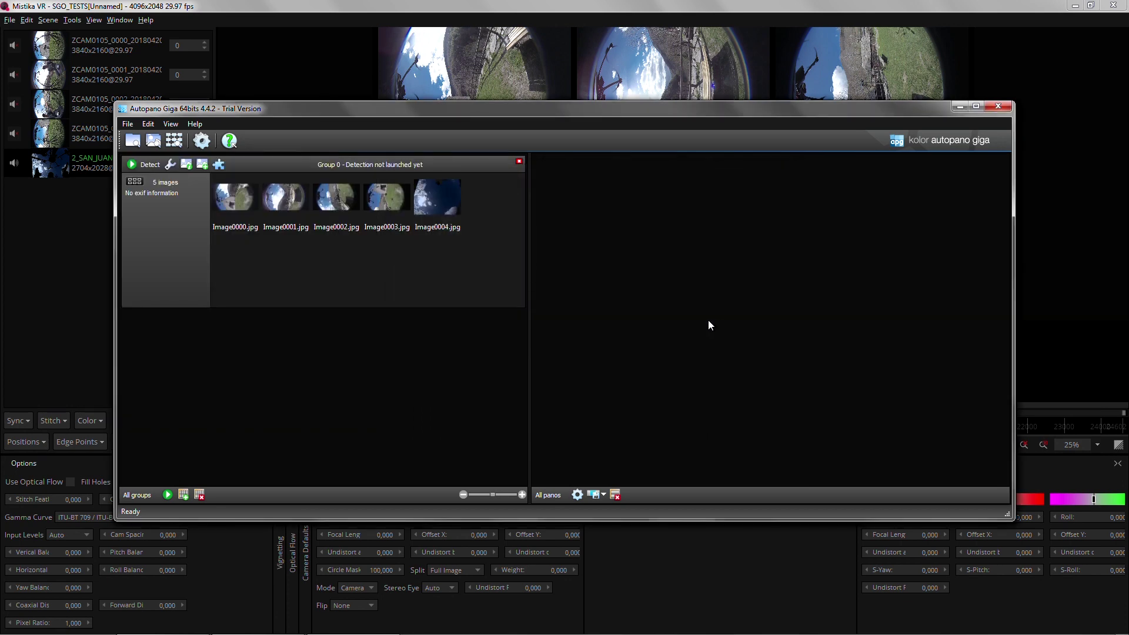
{"action": "left_click", "coordinate": [187, 166]}
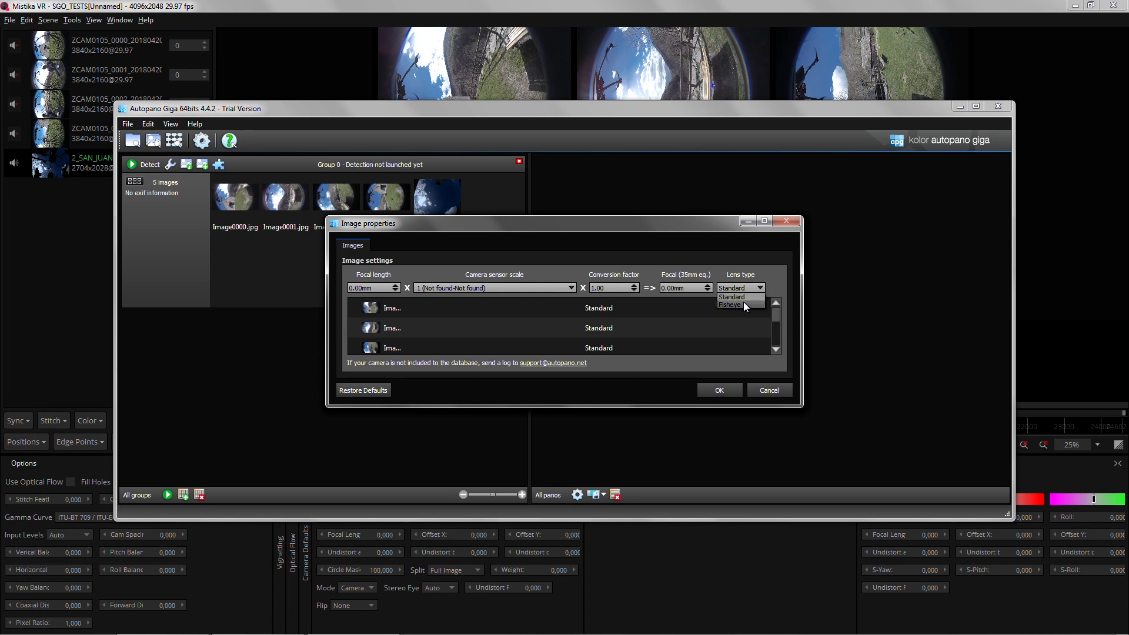
{"action": "left_click", "coordinate": [740, 304]}
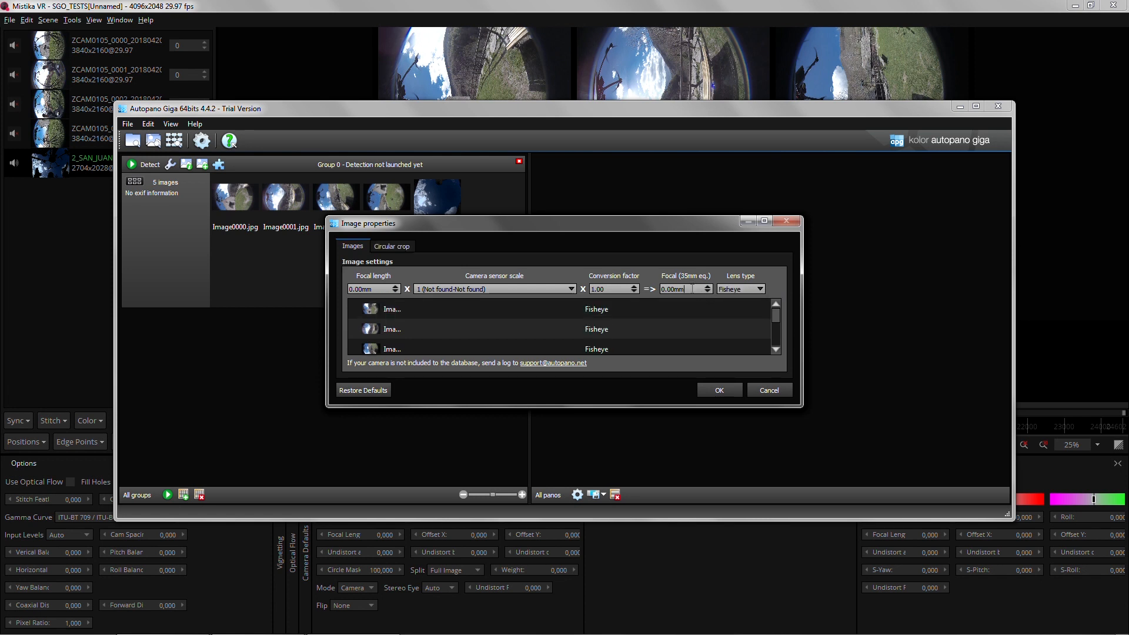
{"action": "type", "text": "10"}
{"action": "key", "text": "Return"}
{"action": "left_click", "coordinate": [721, 390]}
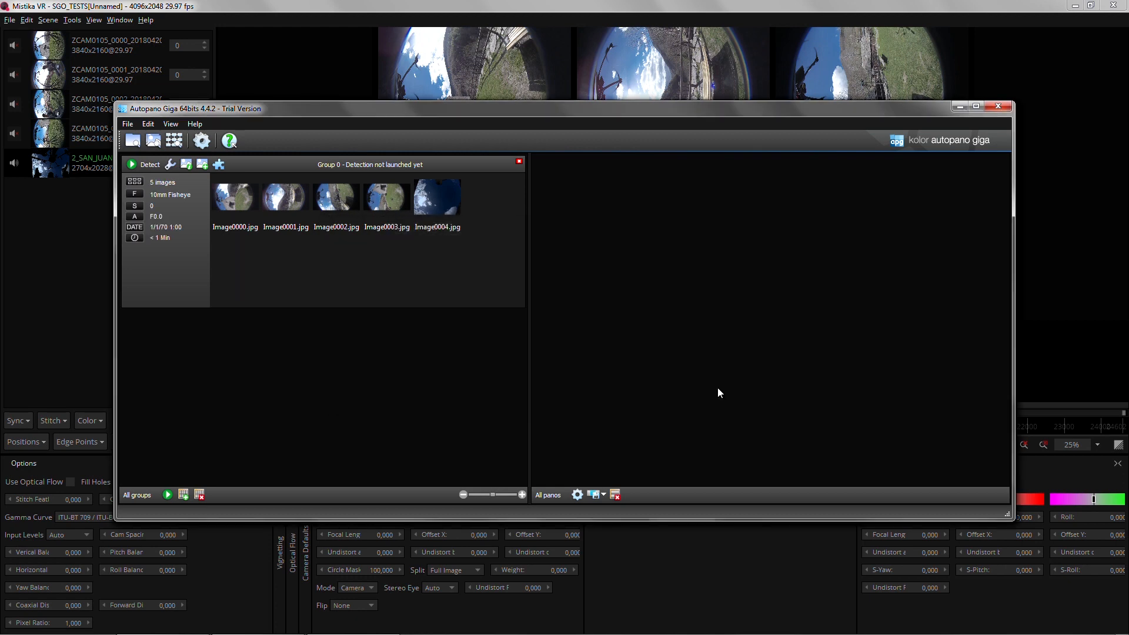
{"action": "left_click", "coordinate": [170, 166]}
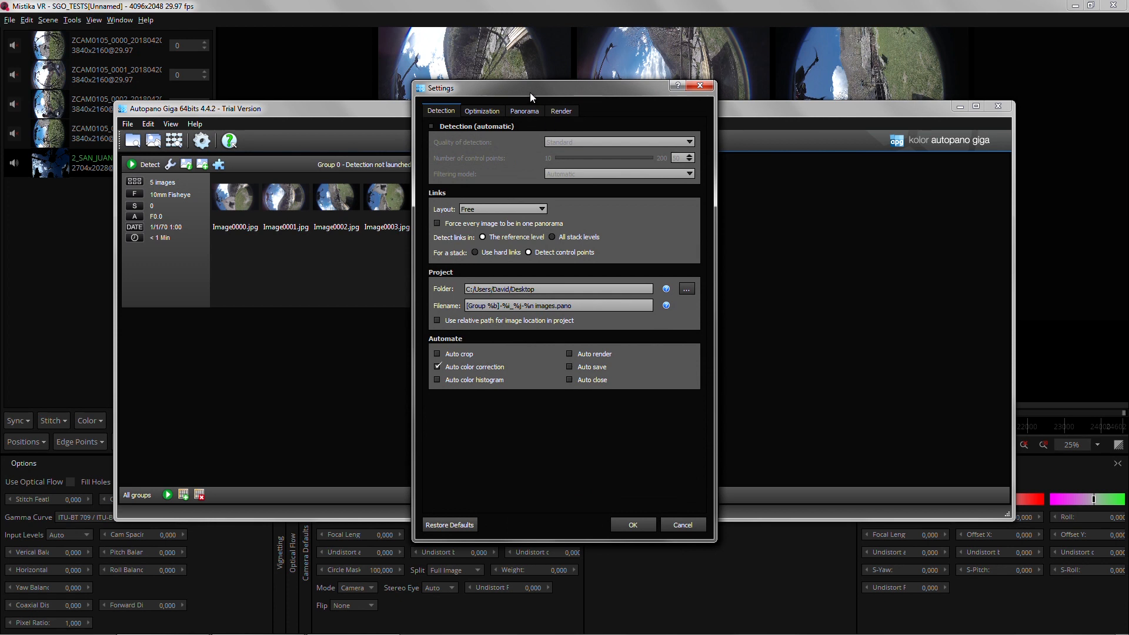
Step: Set the group's detection to manual with High quality and edit the control-point count
{"action": "left_click", "coordinate": [431, 126]}
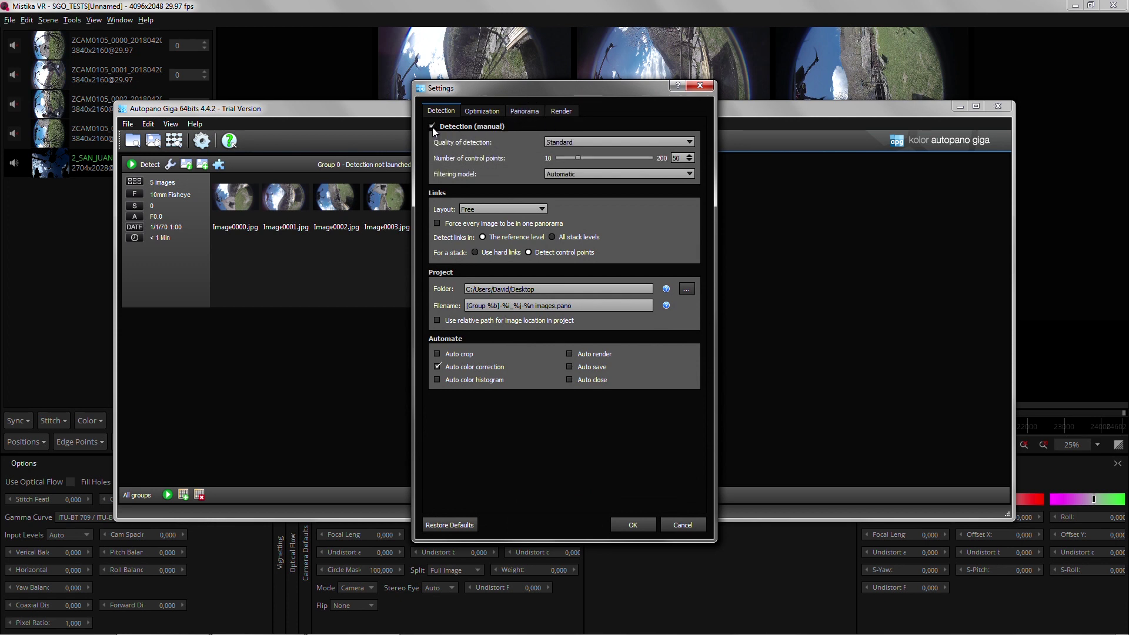
{"action": "left_click", "coordinate": [583, 140]}
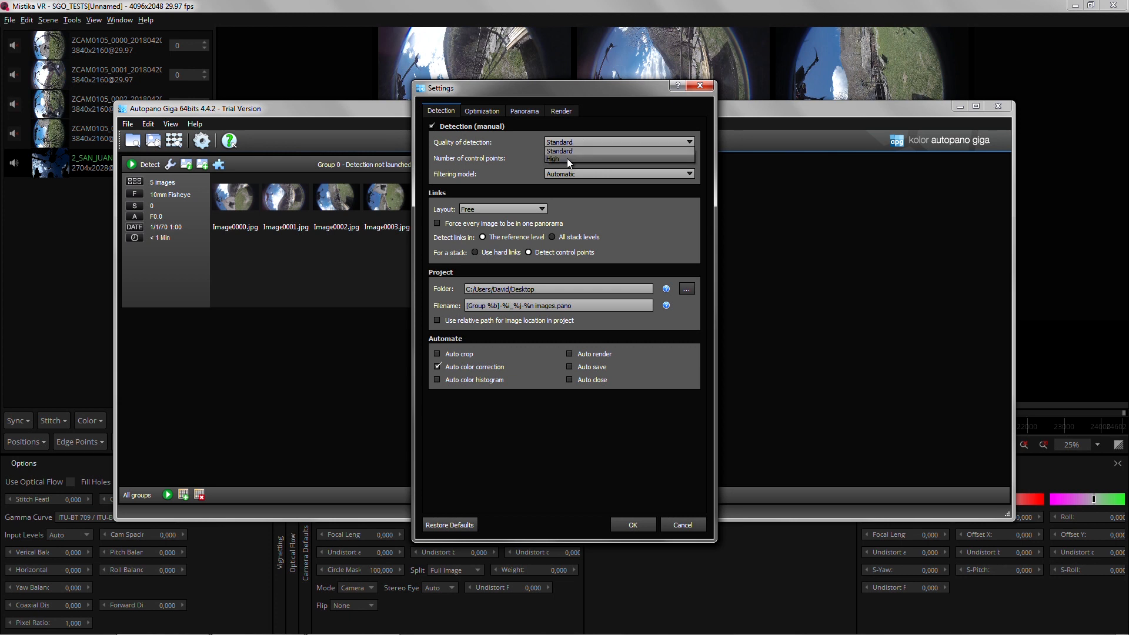
{"action": "left_click", "coordinate": [567, 158]}
{"action": "left_click", "coordinate": [678, 158]}
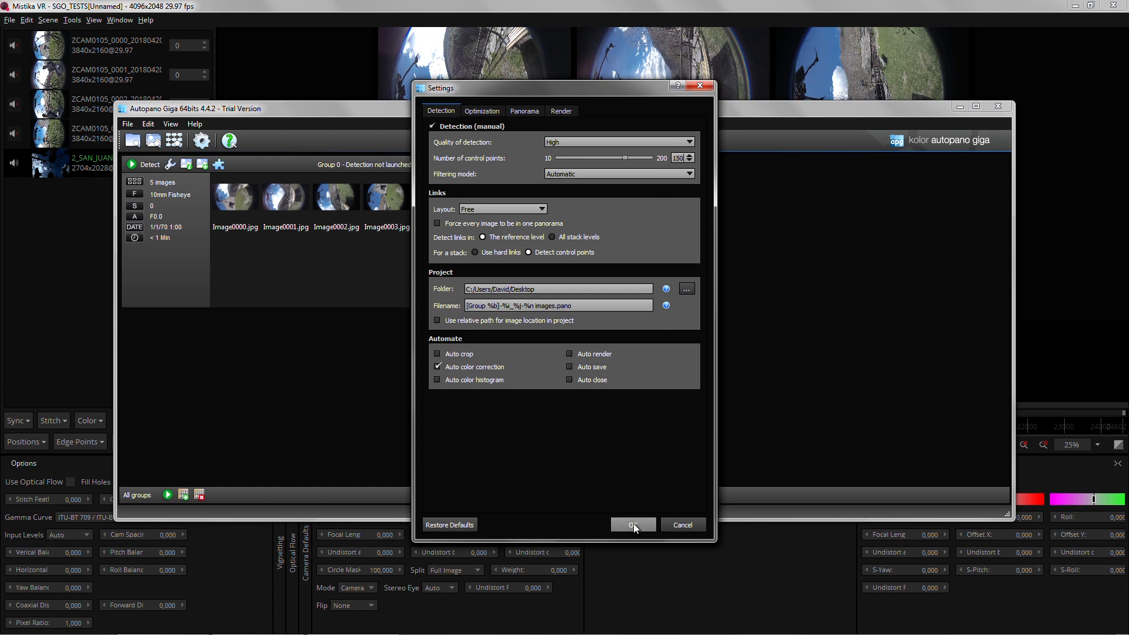
Step: Enable manual optimisation scopes with focal length optimised per image, then accept the group settings
{"action": "left_click", "coordinate": [491, 112]}
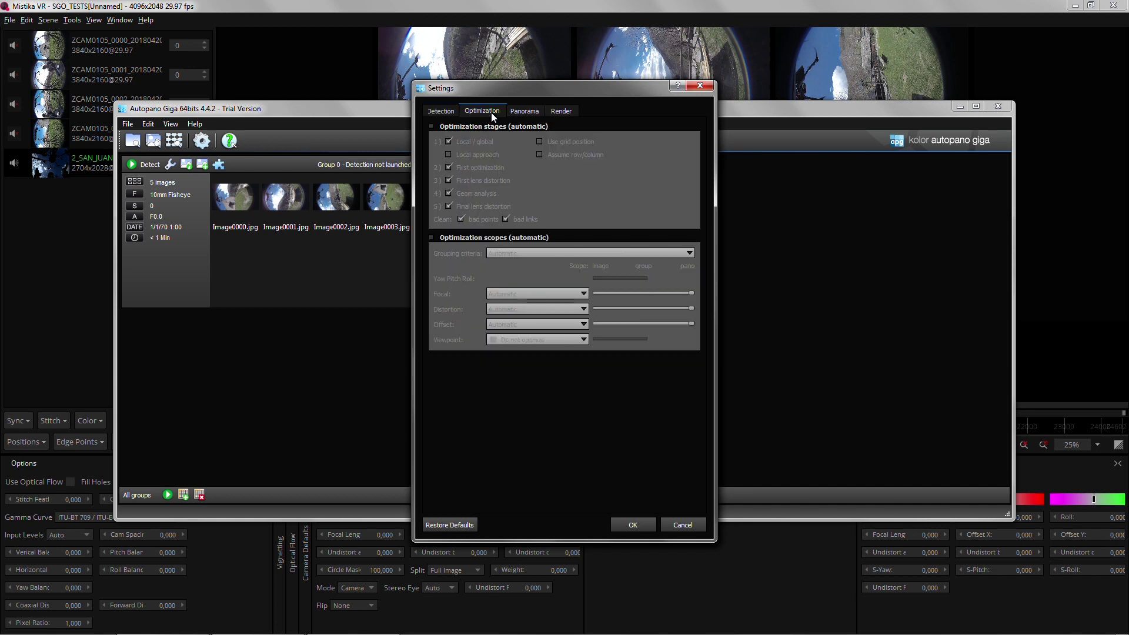
{"action": "left_click", "coordinate": [432, 238]}
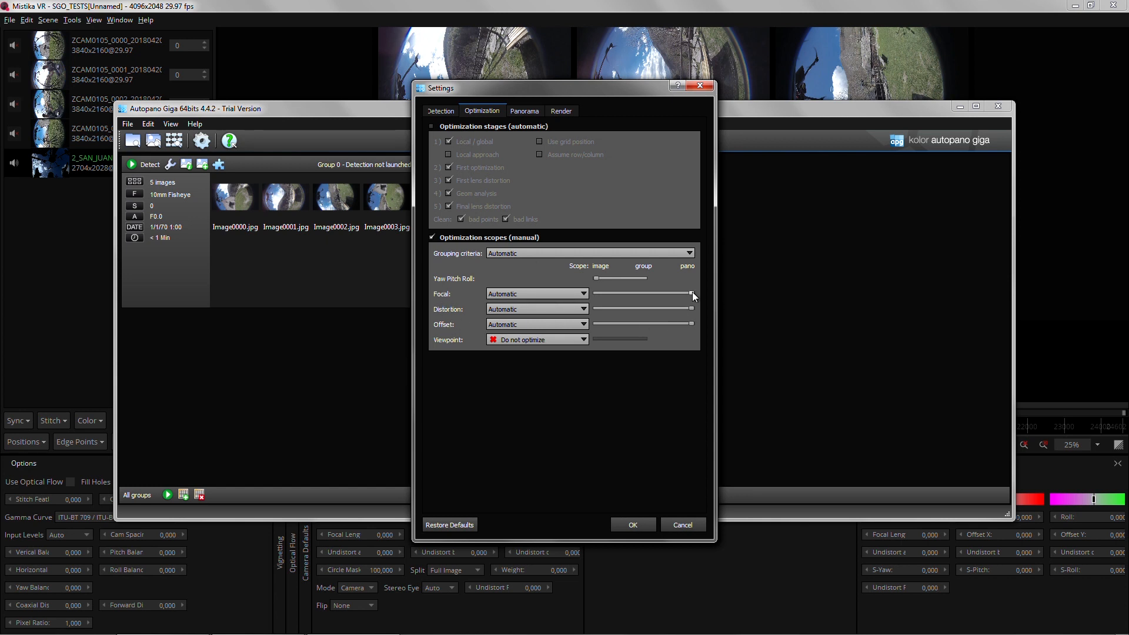
{"action": "left_click_drag", "start_coordinate": [644, 294], "coordinate": [596, 296]}
{"action": "left_click", "coordinate": [637, 525]}
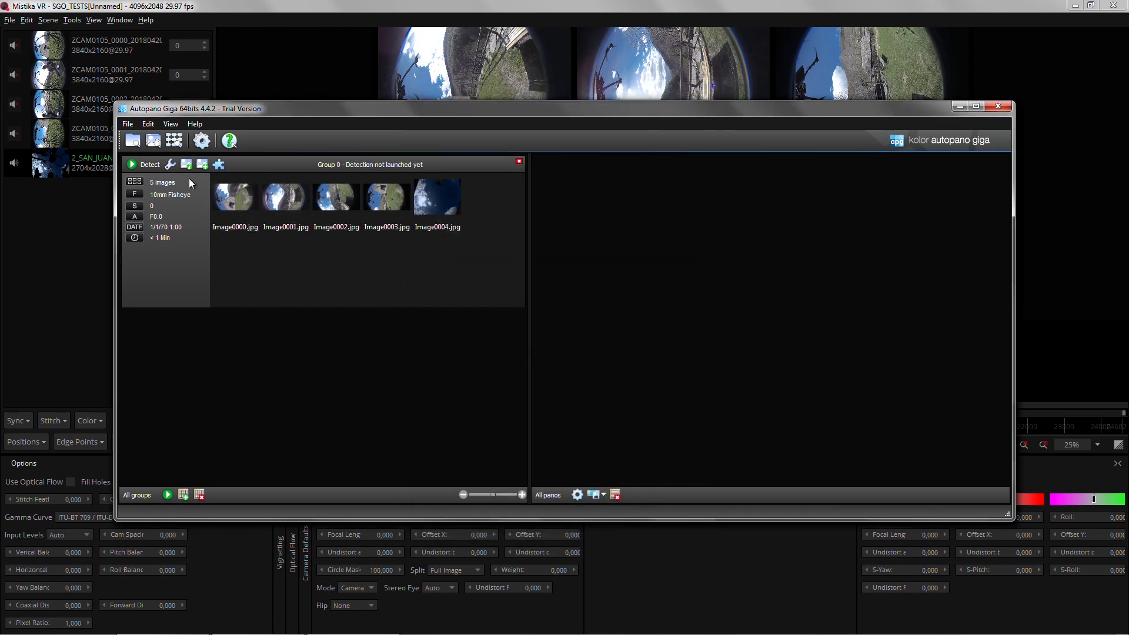
Step: Detect the panorama and open the found four-image panorama for editing
{"action": "left_click", "coordinate": [140, 167]}
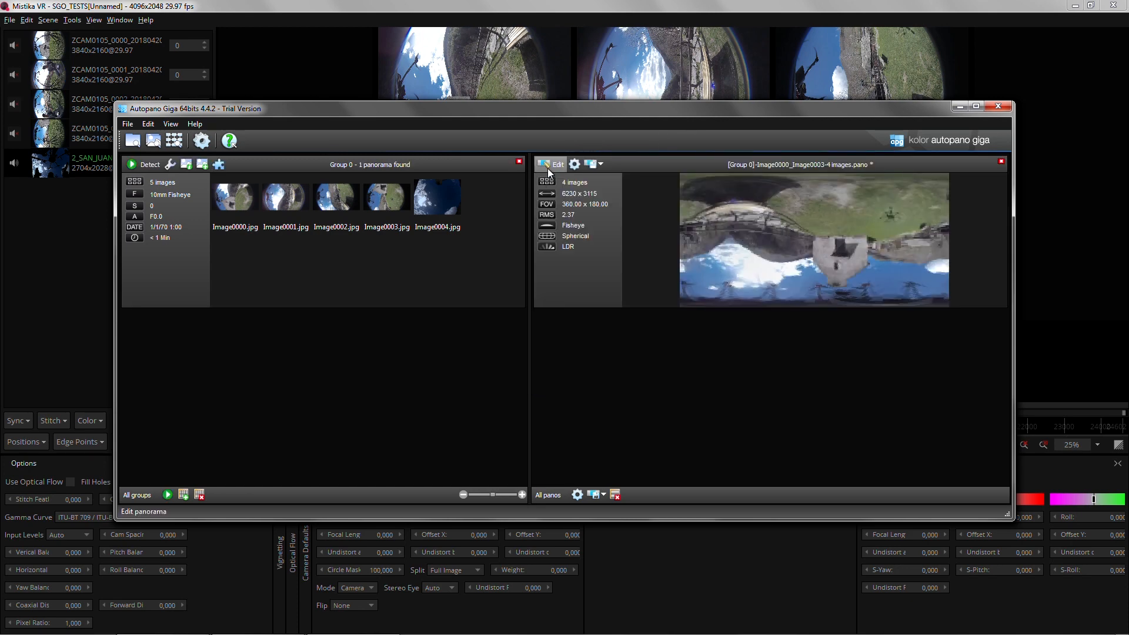
{"action": "left_click", "coordinate": [551, 165]}
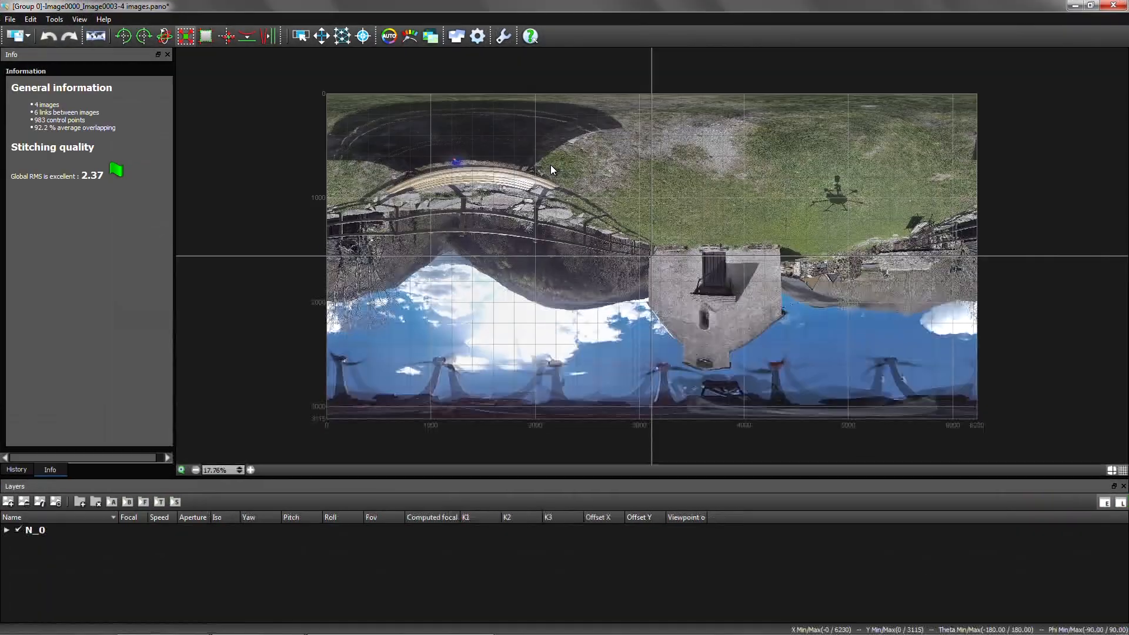
Step: Turn the panorama upright with the Move tool and browse the image layers under N_0
{"action": "key", "text": "m"}
{"action": "mouse_move", "coordinate": [551, 250]}
{"action": "left_mouse_down"}
{"action": "mouse_move", "coordinate": [516, 245]}
{"action": "mouse_move", "coordinate": [521, 254]}
{"action": "left_mouse_up"}
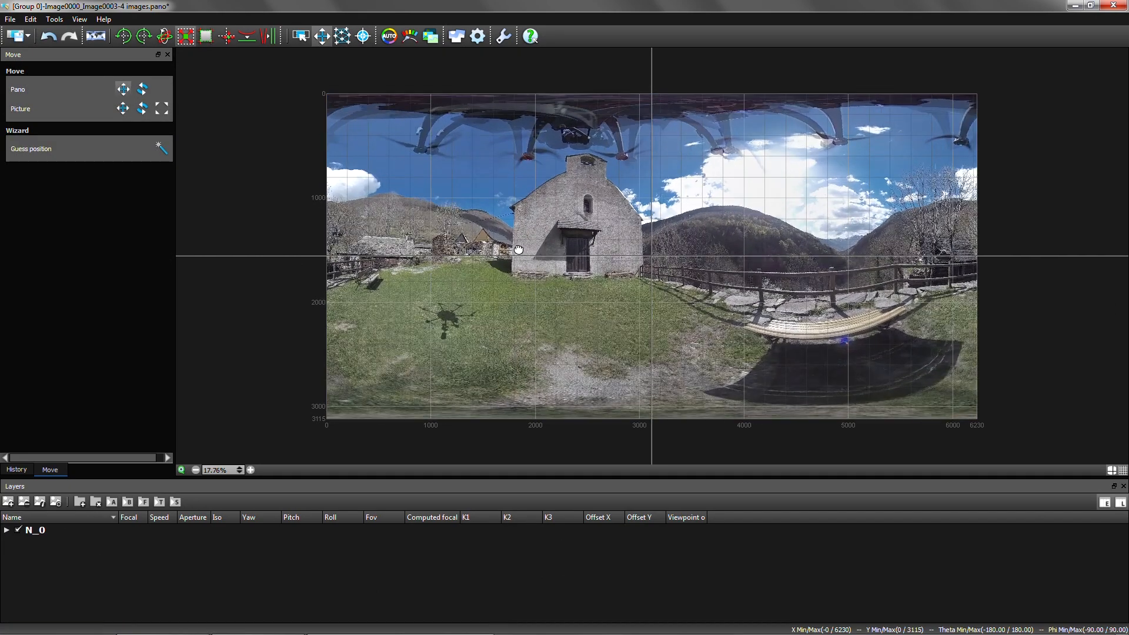
{"action": "left_click", "coordinate": [7, 529]}
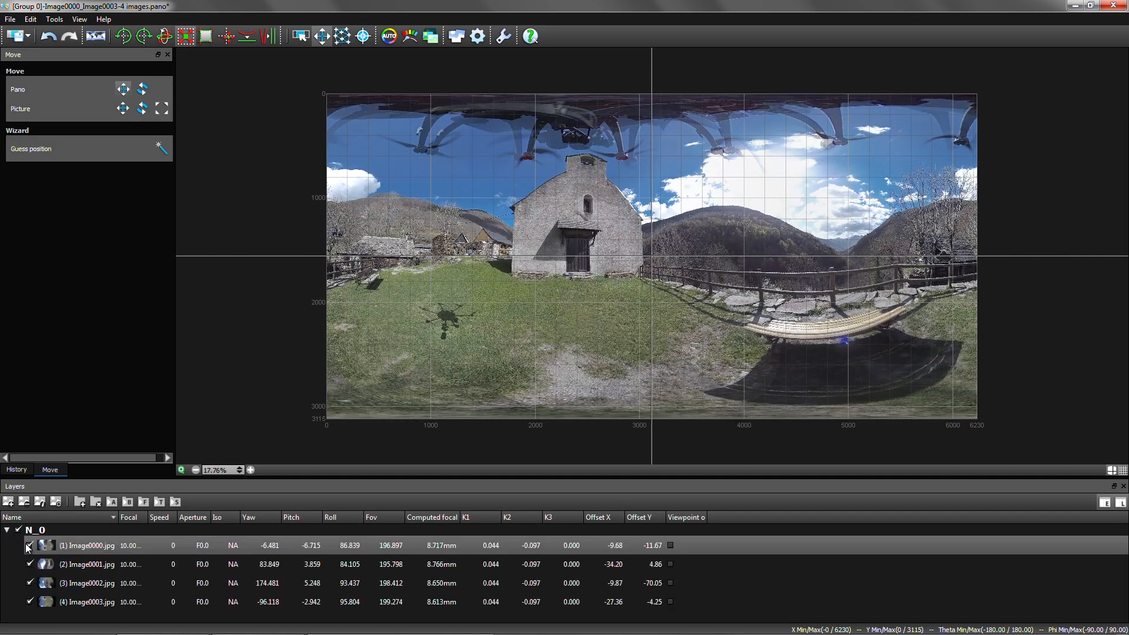
{"action": "left_click", "coordinate": [88, 545]}
{"action": "left_click", "coordinate": [128, 602]}
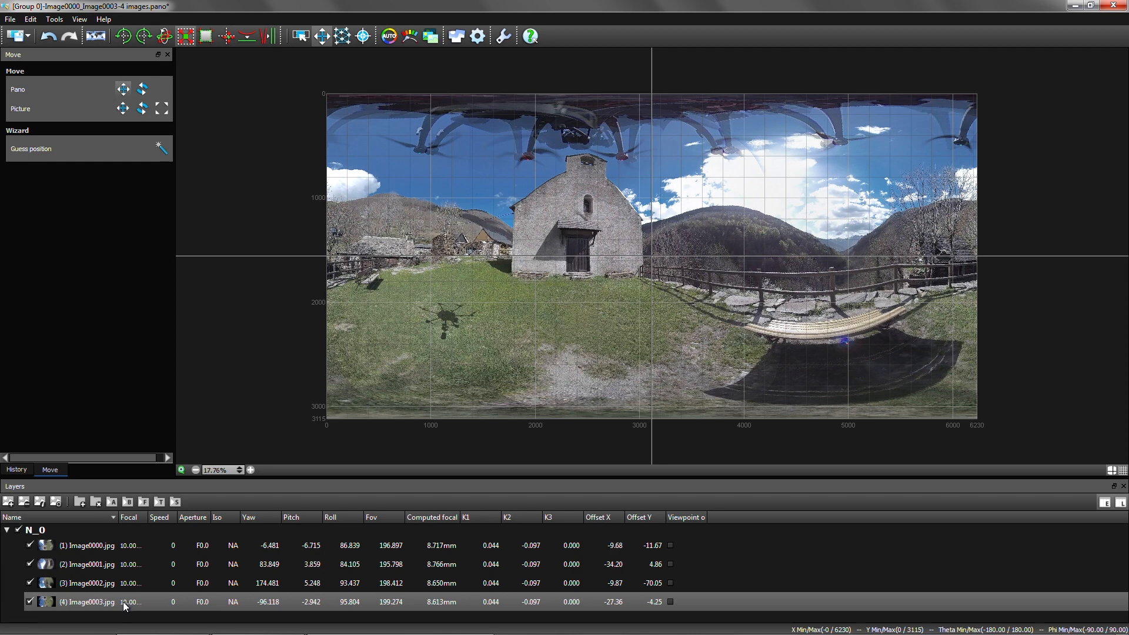
{"action": "left_click", "coordinate": [73, 547]}
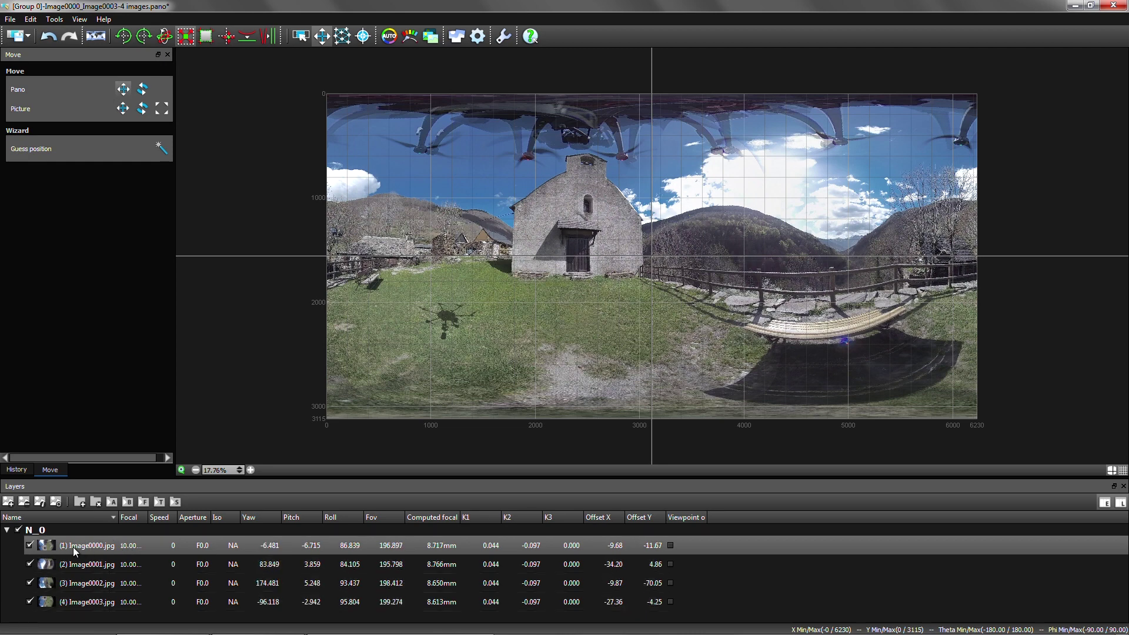
Step: Add Image0004.jpg as a fifth image and bring up the control-point editor
{"action": "left_click", "coordinate": [8, 502]}
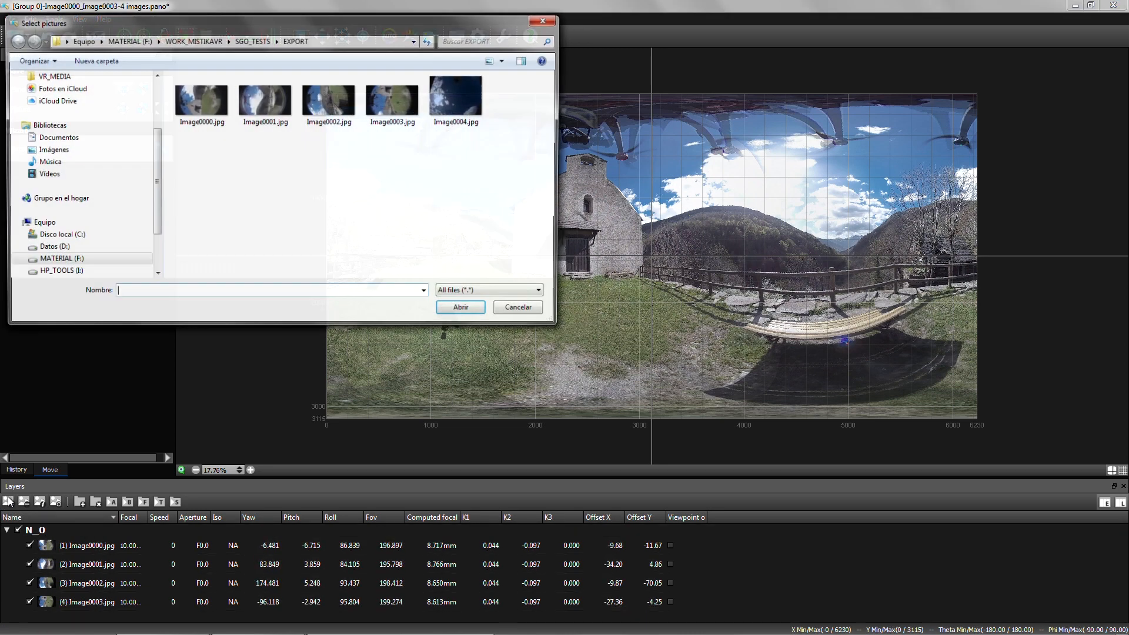
{"action": "left_click", "coordinate": [460, 96]}
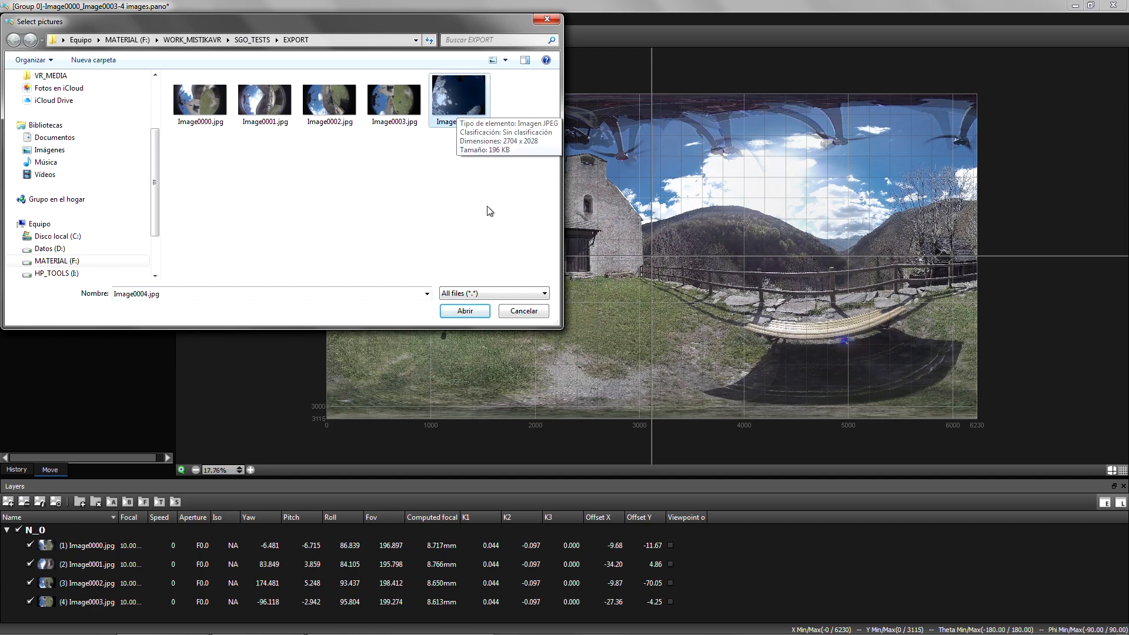
{"action": "left_click", "coordinate": [464, 311]}
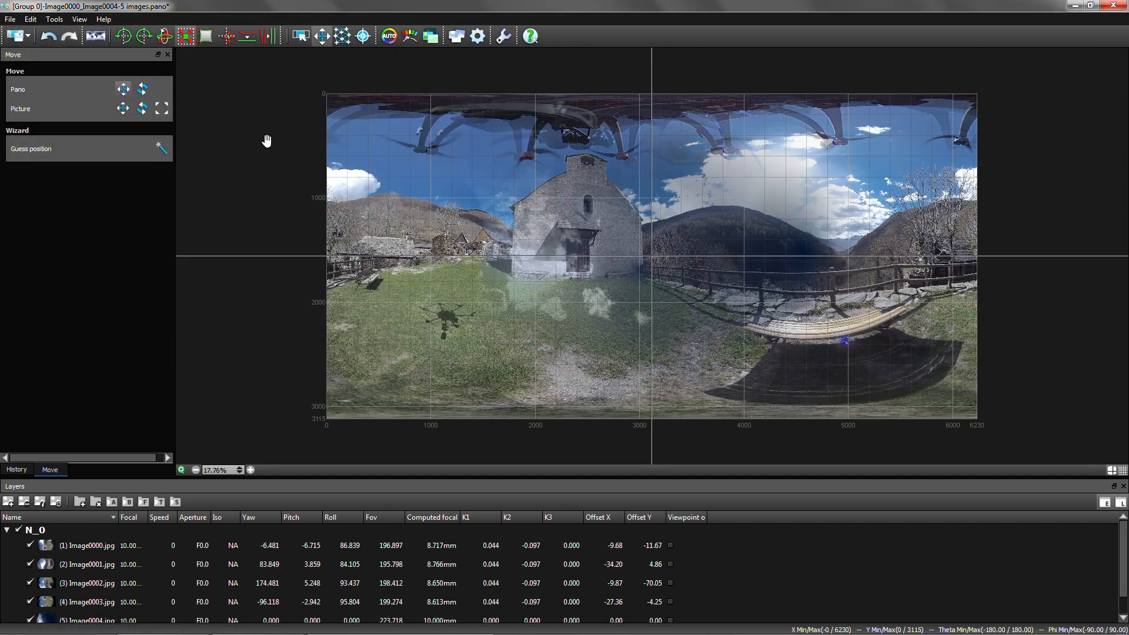
{"action": "left_click", "coordinate": [342, 35]}
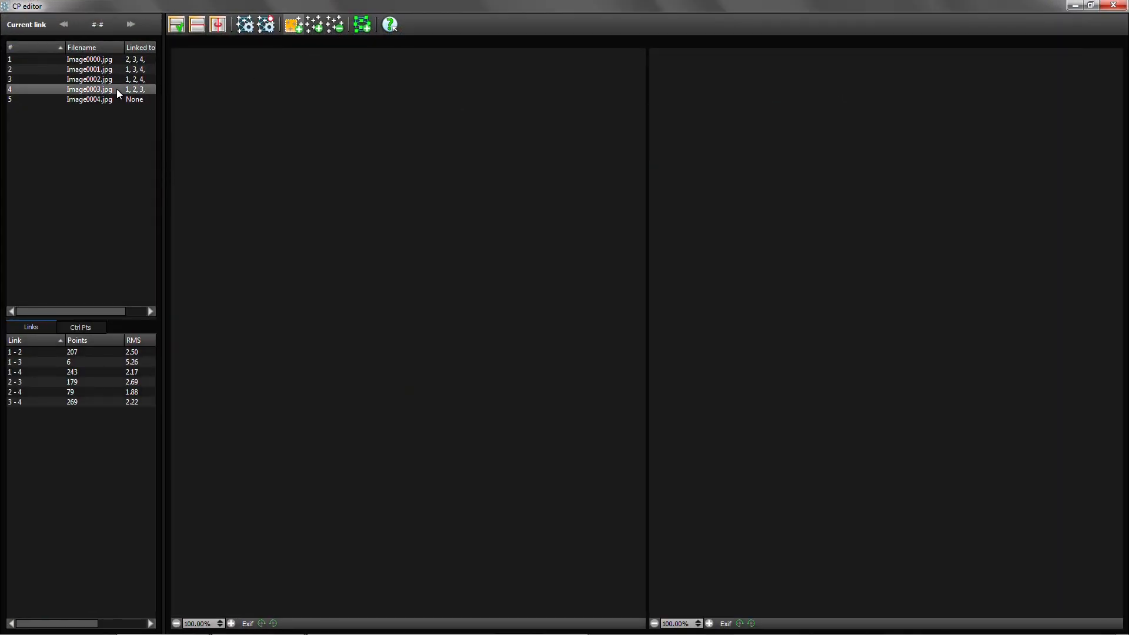
Step: Link Image0004 to Image0000 by matching bell-tower regions and optimise the new control points
{"action": "left_click", "coordinate": [101, 59]}
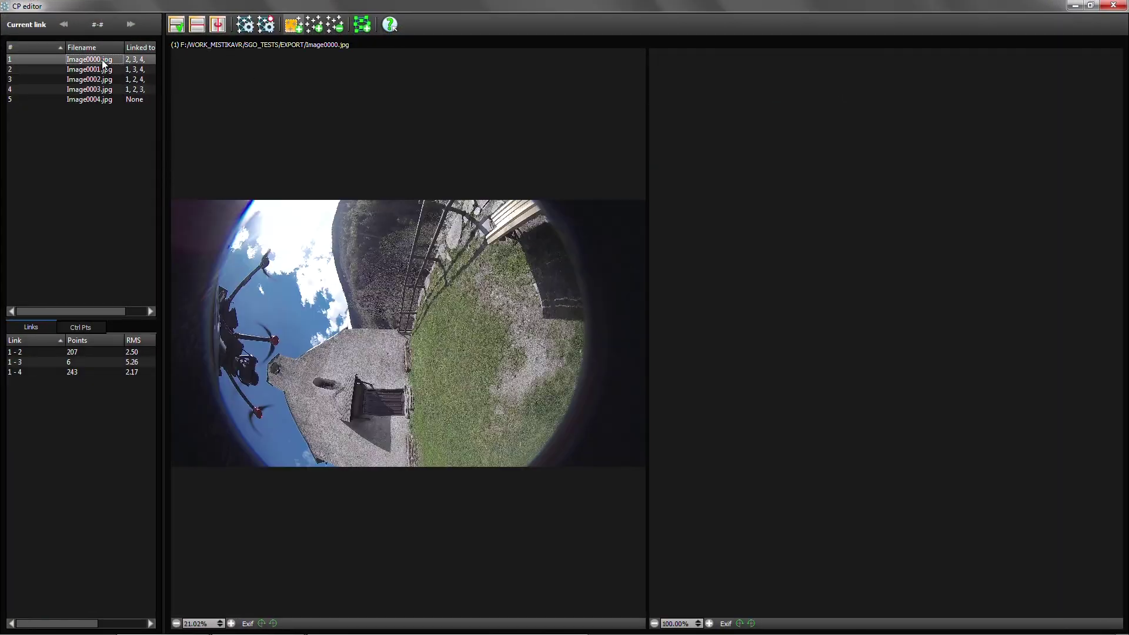
{"action": "left_click", "coordinate": [88, 100]}
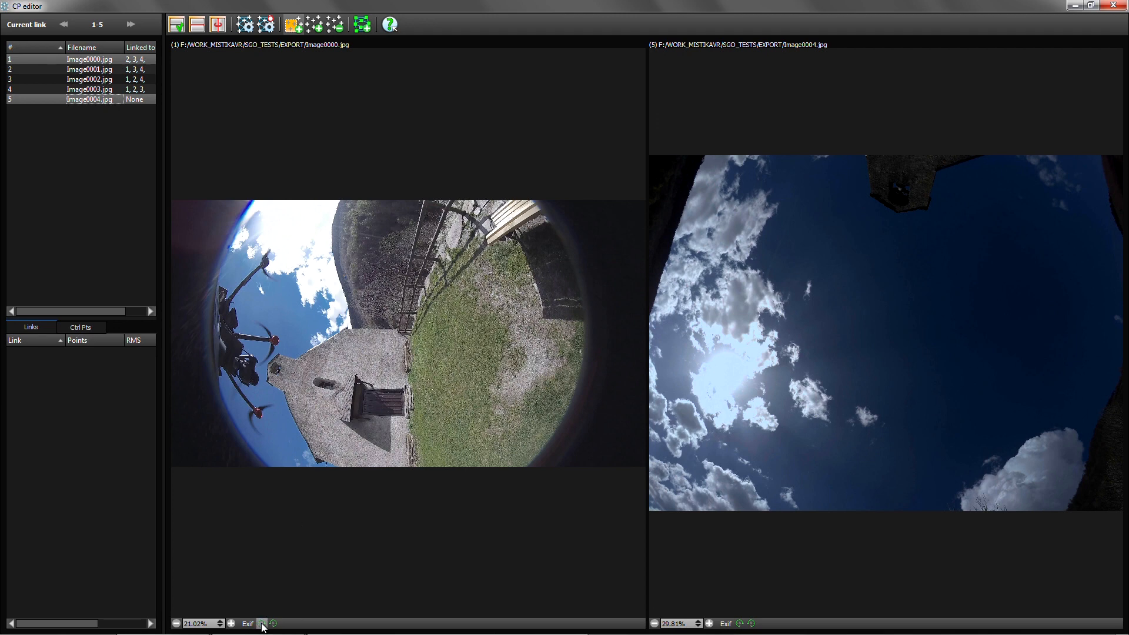
{"action": "left_click", "coordinate": [262, 625]}
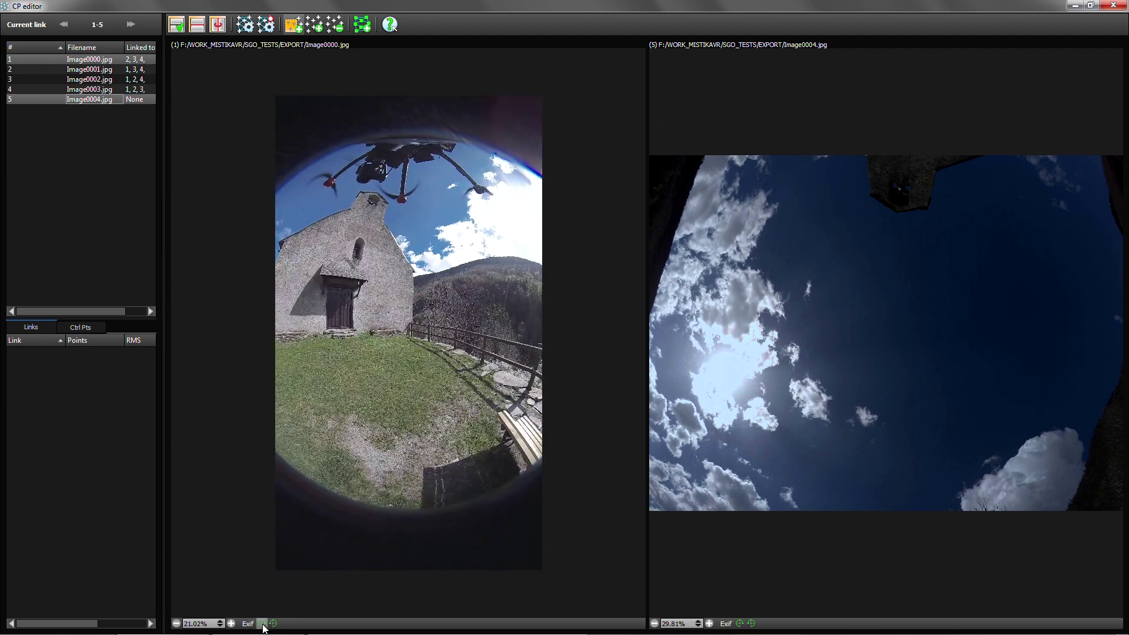
{"action": "left_click", "coordinate": [740, 624]}
{"action": "left_click", "coordinate": [740, 624]}
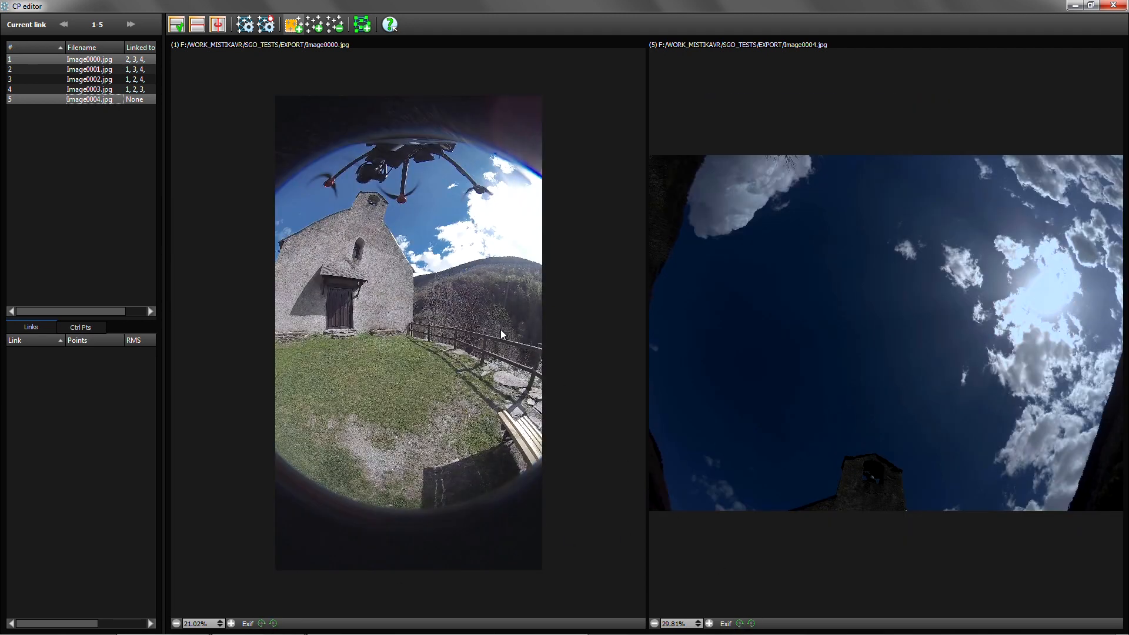
{"action": "left_click_drag", "start_coordinate": [839, 444], "coordinate": [906, 498]}
{"action": "left_click_drag", "start_coordinate": [358, 188], "coordinate": [389, 218]}
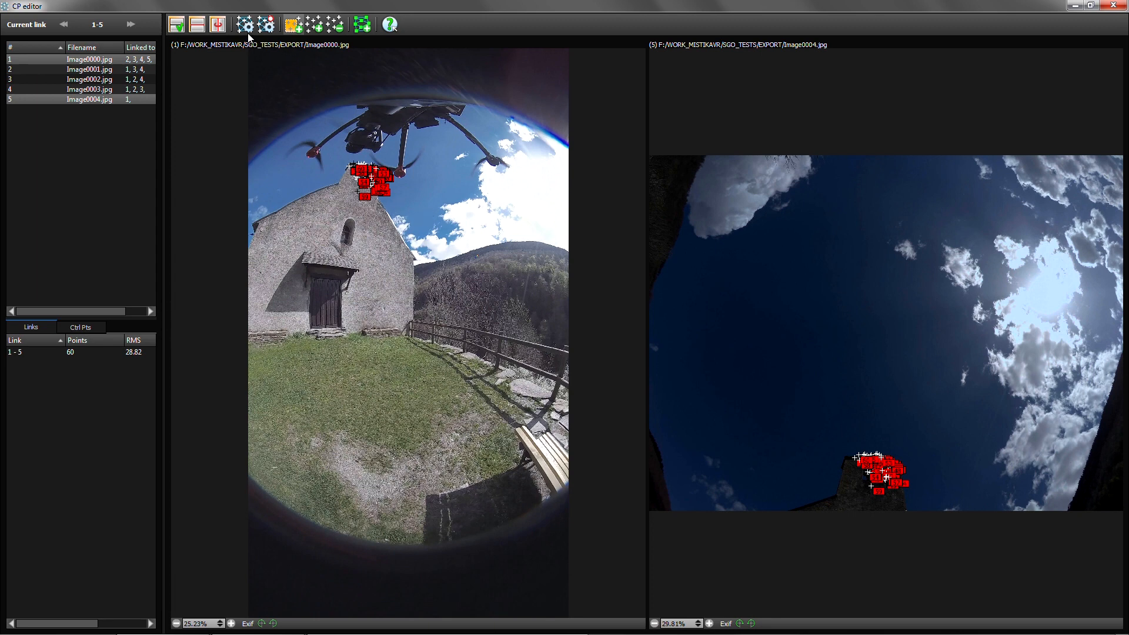
{"action": "left_click", "coordinate": [248, 27]}
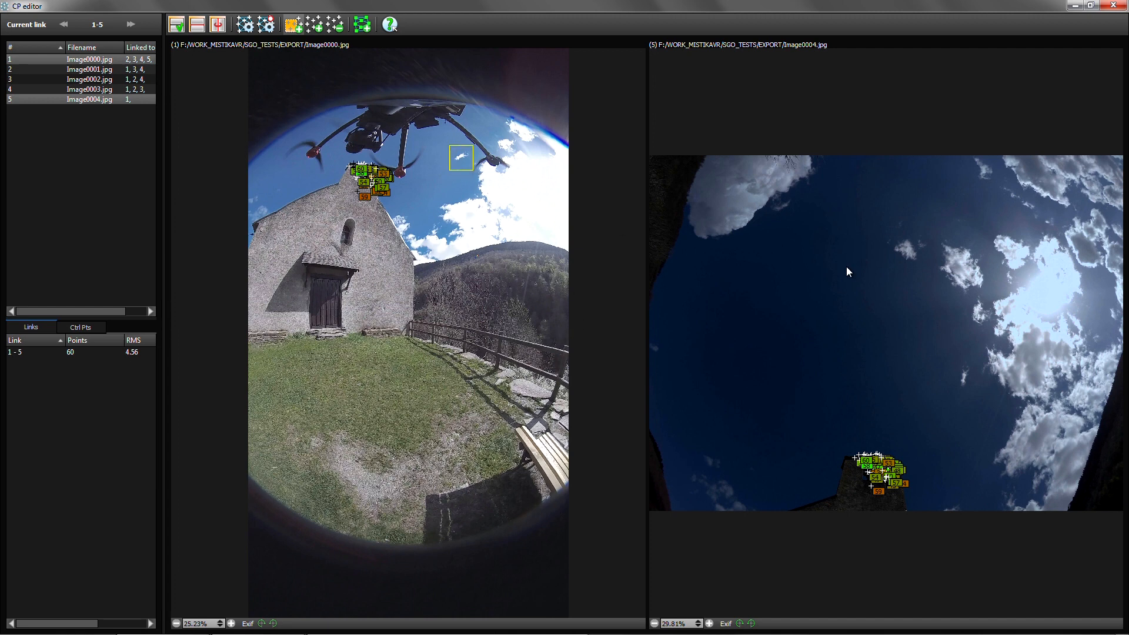
Step: Generate matching points for the 3-5 image pair and add a region for more points
{"action": "key", "text": "Page_Down"}
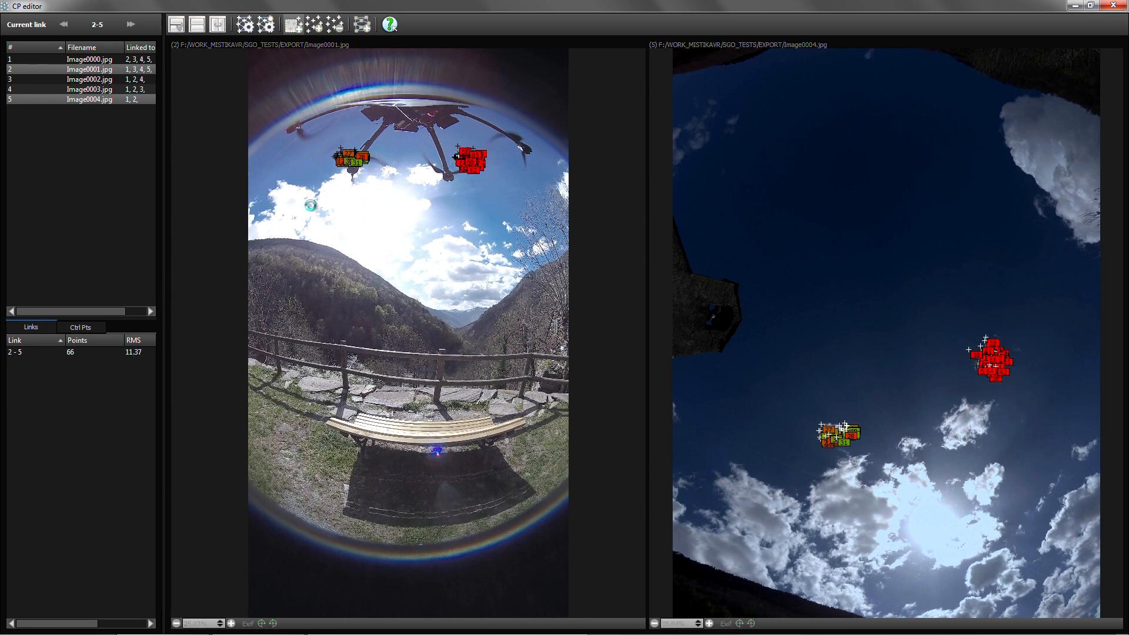
{"action": "key", "text": "Page_Down"}
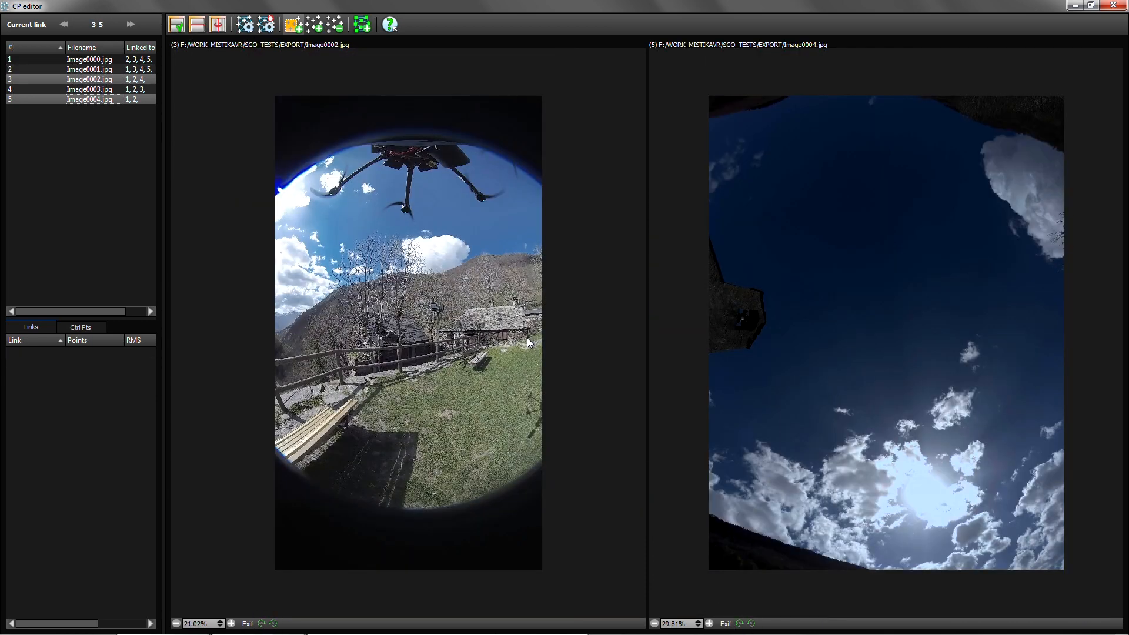
{"action": "left_click", "coordinate": [745, 623]}
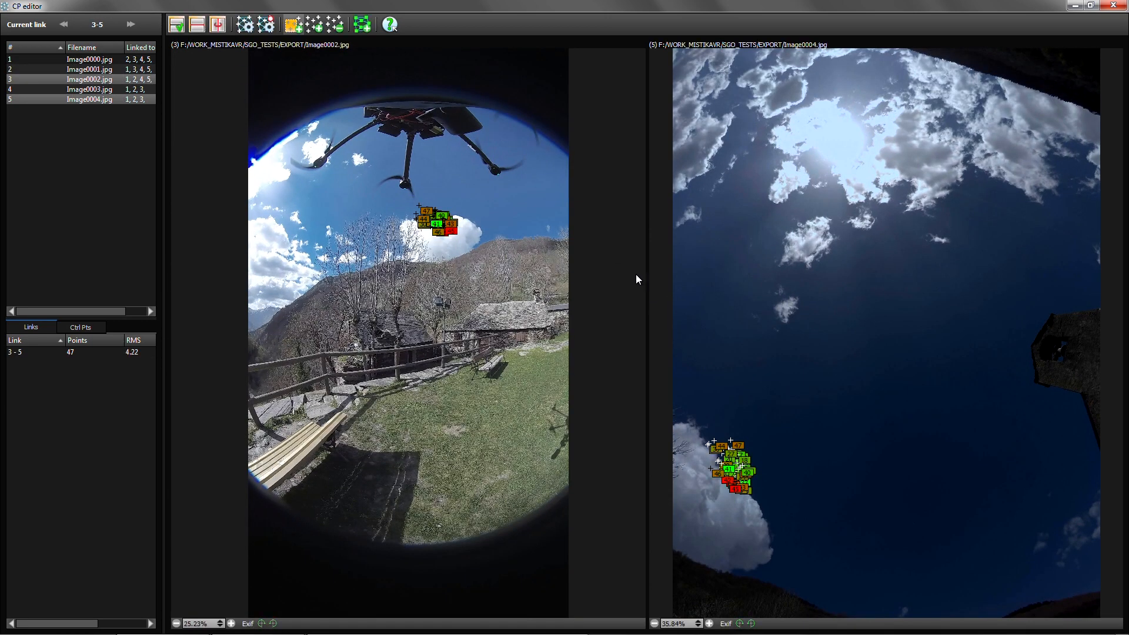
{"action": "left_click_drag", "start_coordinate": [751, 279], "coordinate": [818, 341]}
Step: Add two matching regions for the 4-5 image pair, reaching global RMS 3.41, and leave the CP editor
{"action": "key", "text": "Page_Down"}
{"action": "left_click", "coordinate": [745, 623]}
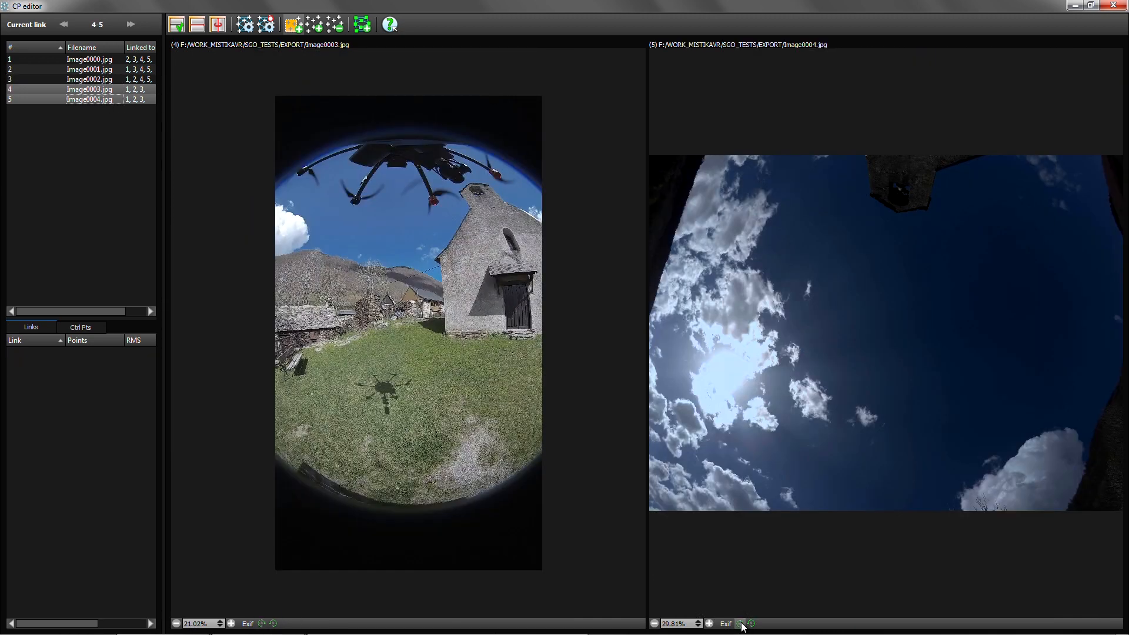
{"action": "left_click_drag", "start_coordinate": [838, 441], "coordinate": [909, 508]}
{"action": "left_click_drag", "start_coordinate": [741, 177], "coordinate": [808, 230]}
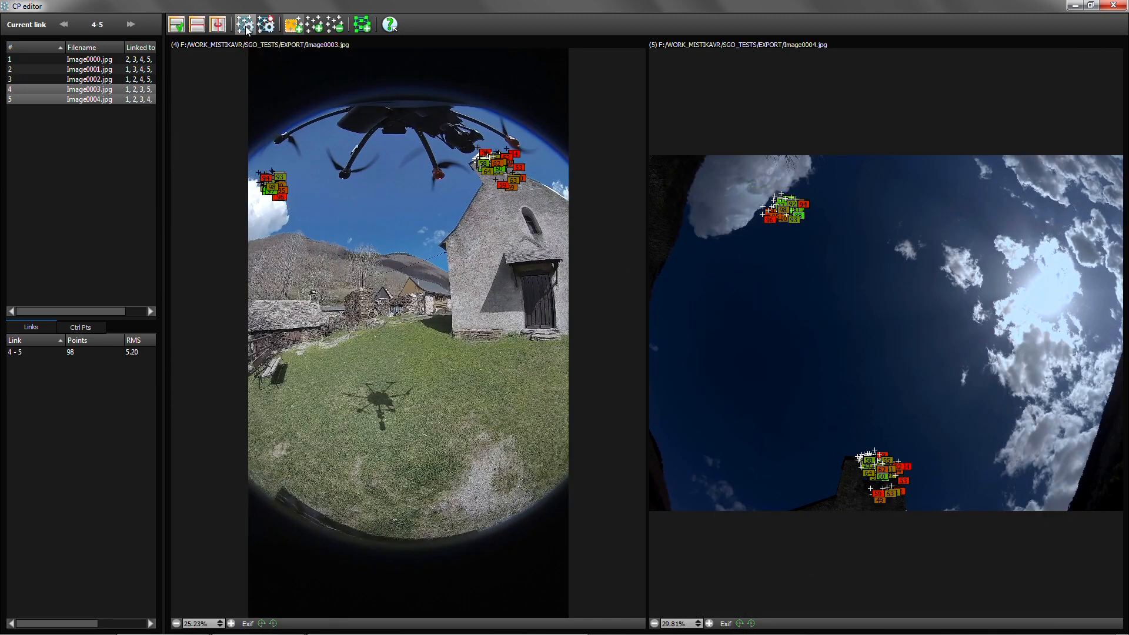
{"action": "left_click", "coordinate": [1114, 7]}
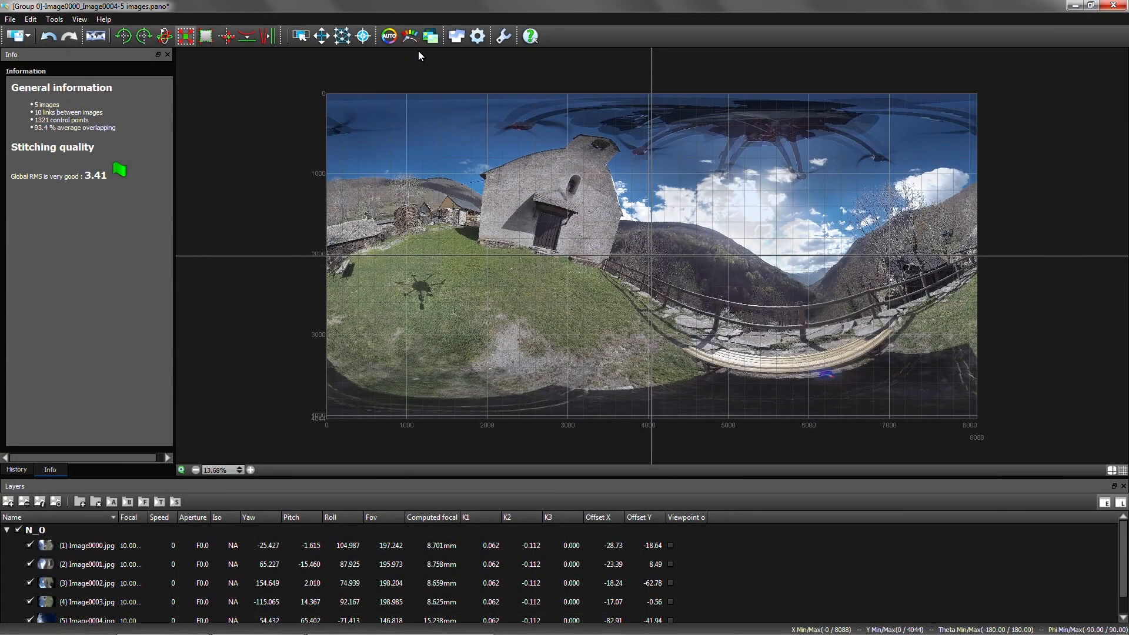
Step: Set the blend seam cutting to Iso
{"action": "left_click", "coordinate": [456, 36]}
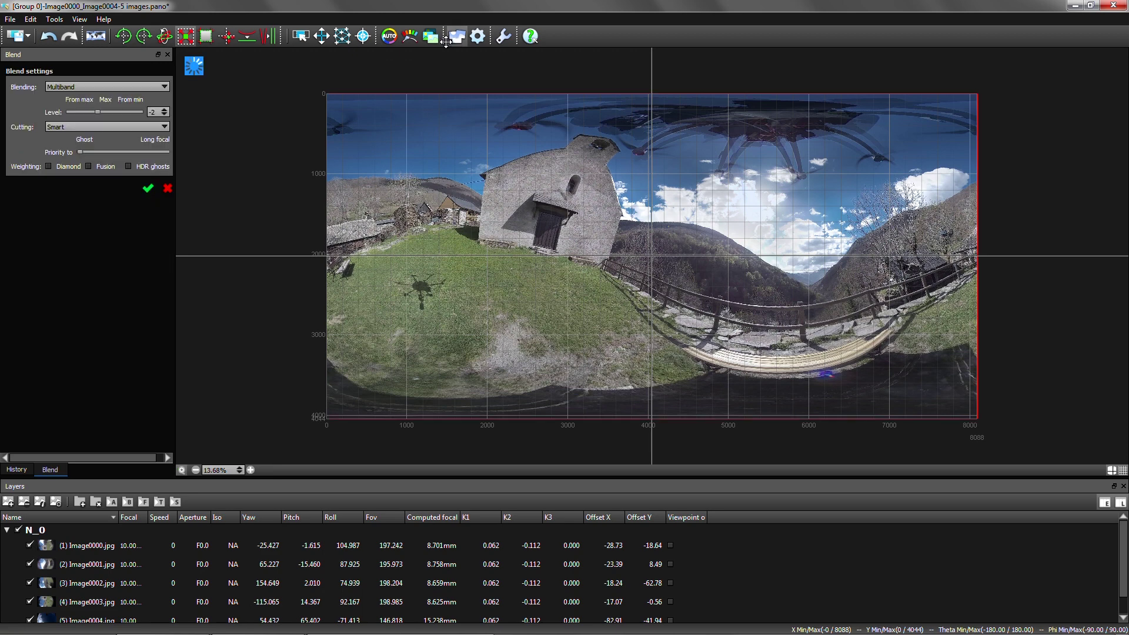
{"action": "left_click", "coordinate": [73, 128]}
{"action": "left_click", "coordinate": [68, 149]}
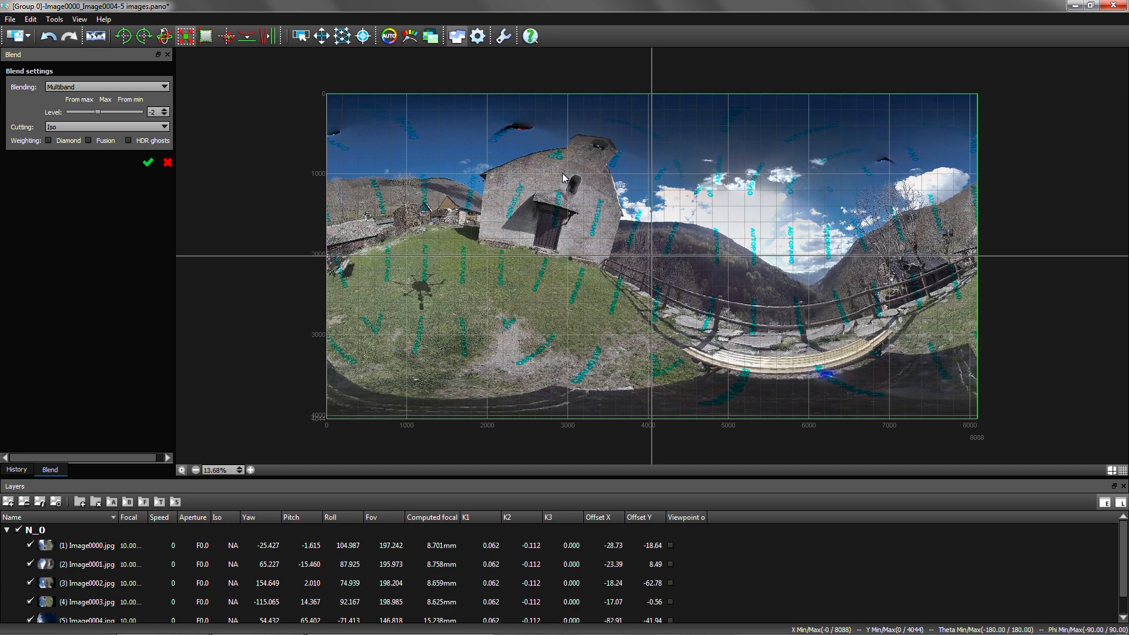
Step: Save the project as Calibration_v1.pano in the ZCamS1 media subfolder
{"action": "left_click", "coordinate": [12, 19]}
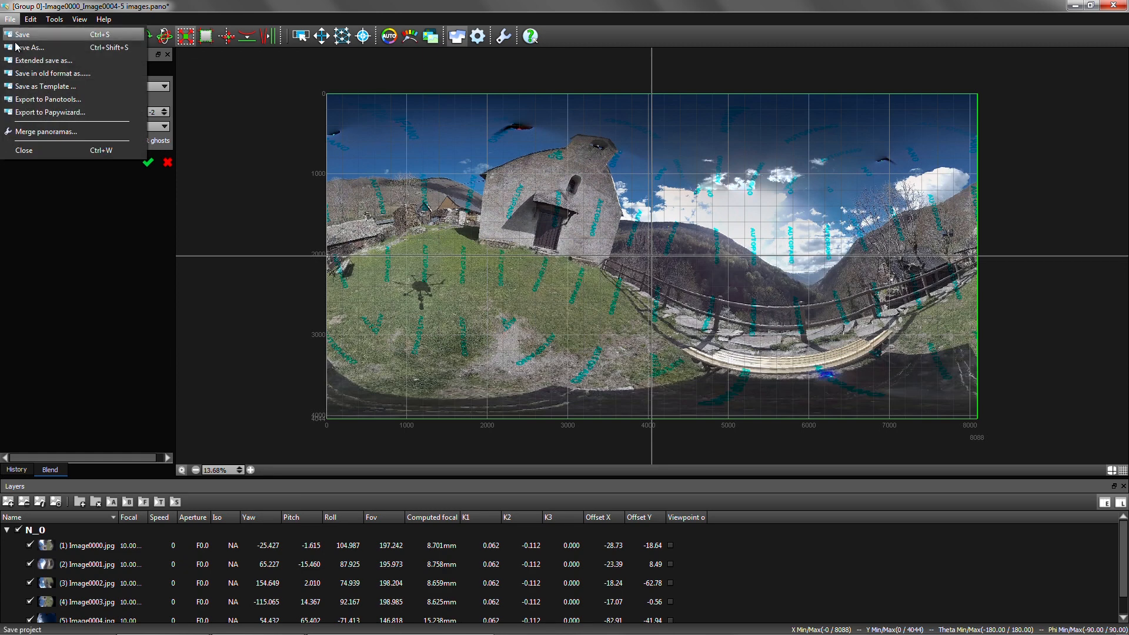
{"action": "left_click", "coordinate": [35, 51]}
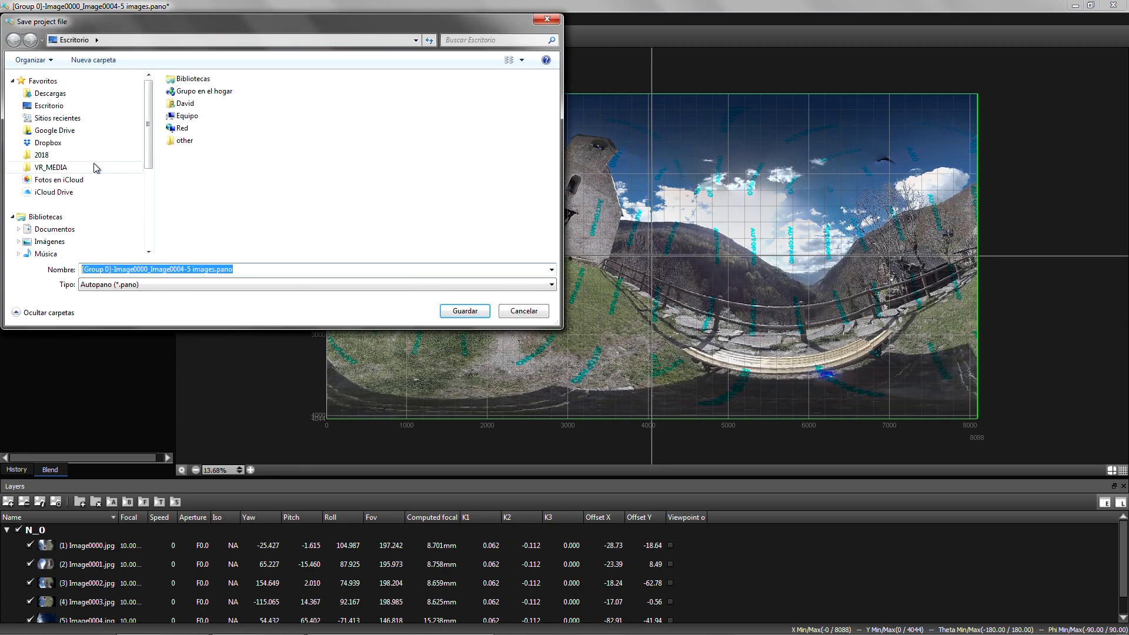
{"action": "left_click", "coordinate": [51, 167]}
{"action": "left_click", "coordinate": [191, 206]}
{"action": "double_click", "coordinate": [191, 205]}
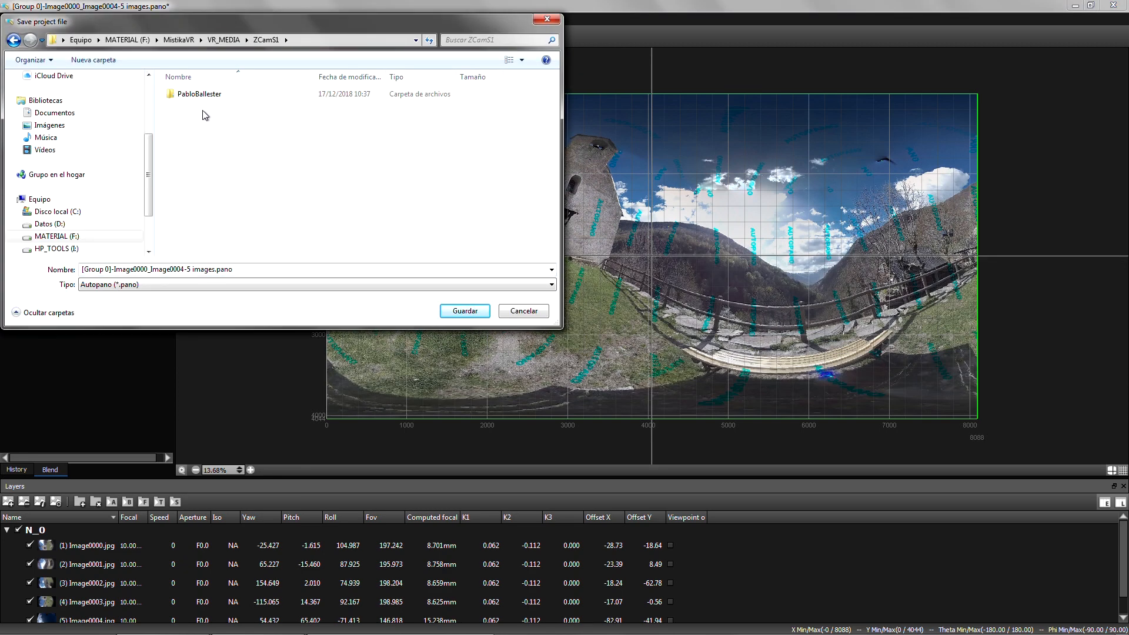
{"action": "double_click", "coordinate": [196, 99]}
{"action": "left_click", "coordinate": [247, 269]}
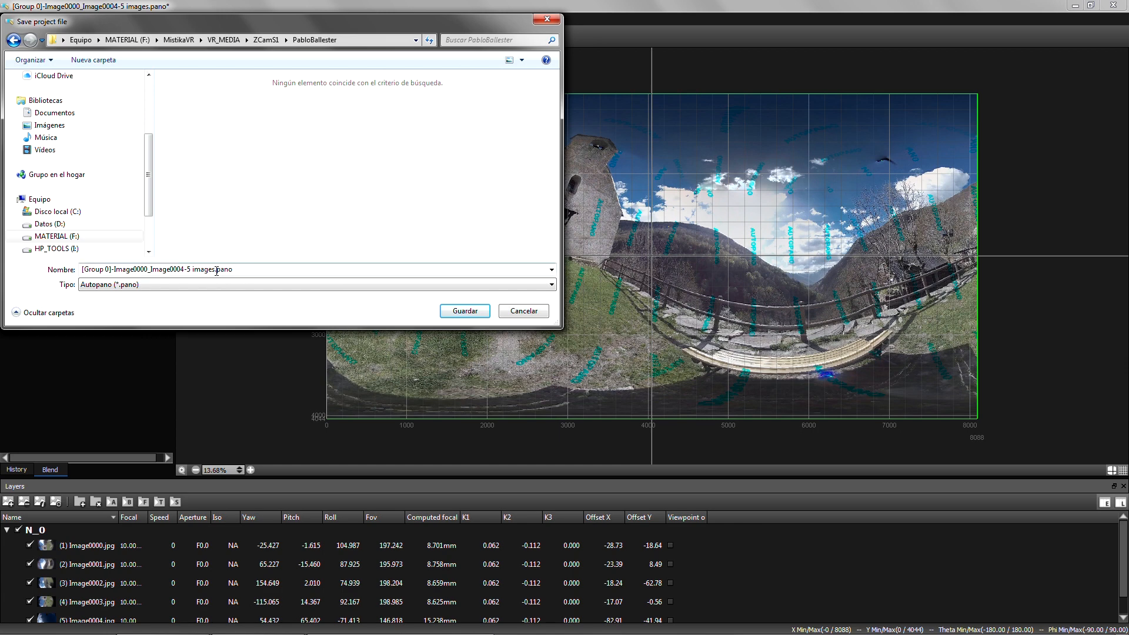
{"action": "left_click_drag", "start_coordinate": [216, 269], "coordinate": [81, 268]}
{"action": "type", "text": "Calibration_v1"}
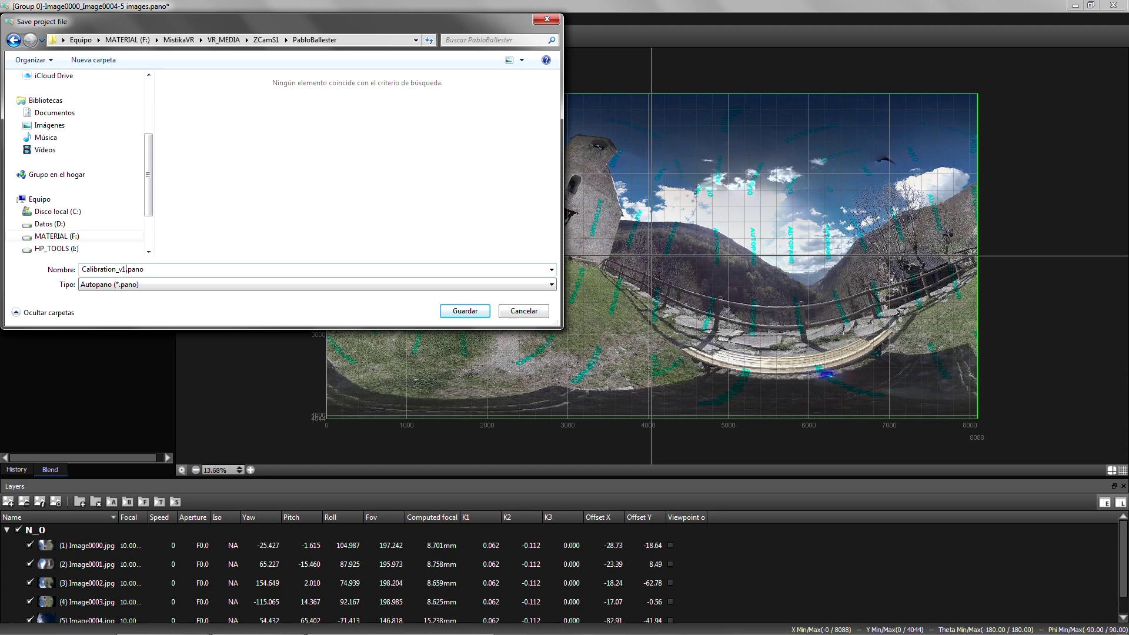
{"action": "key", "text": "Return"}
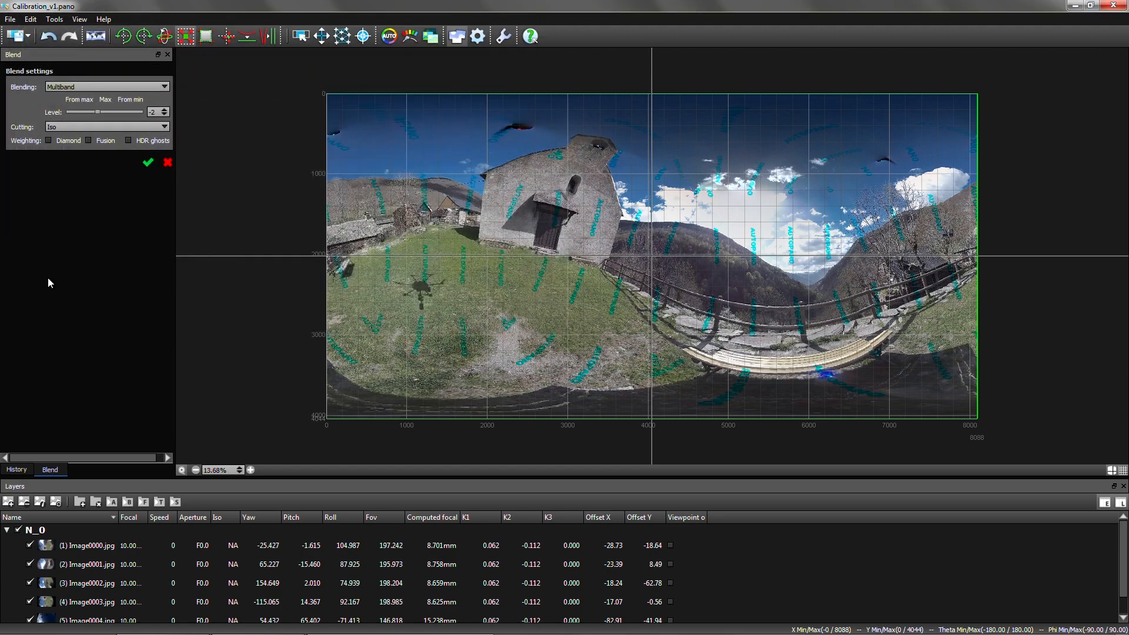
{"action": "left_click", "coordinate": [1074, 7]}
Step: Switch Mistika's viewer to output and start importing an external stitch calibration
{"action": "left_click", "coordinate": [961, 112]}
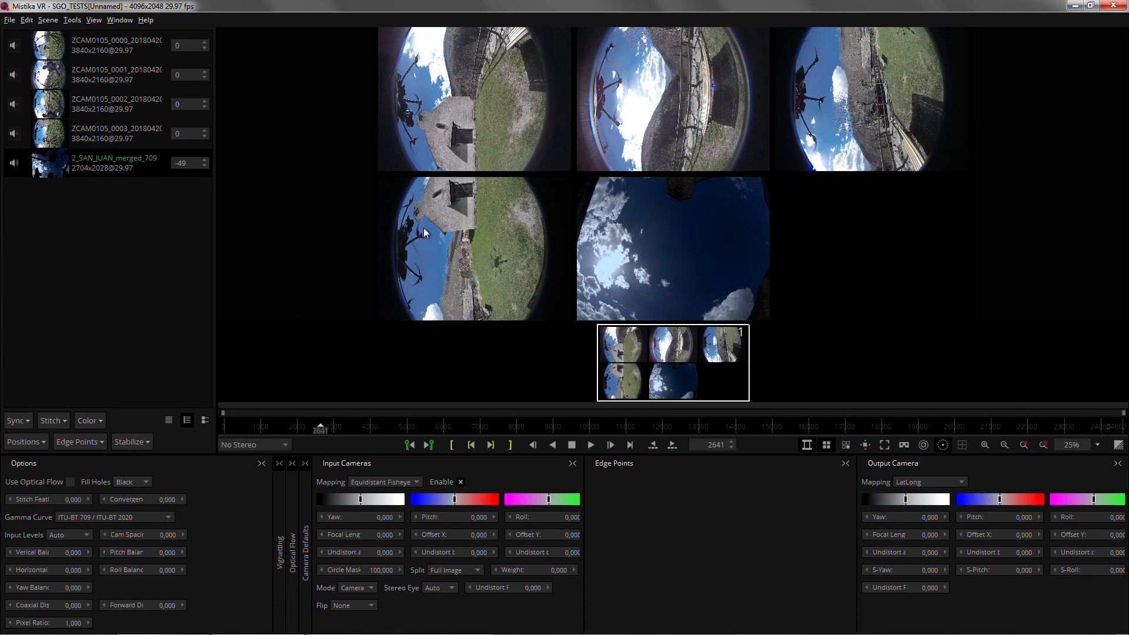
{"action": "left_click", "coordinate": [845, 445]}
{"action": "left_click", "coordinate": [54, 421]}
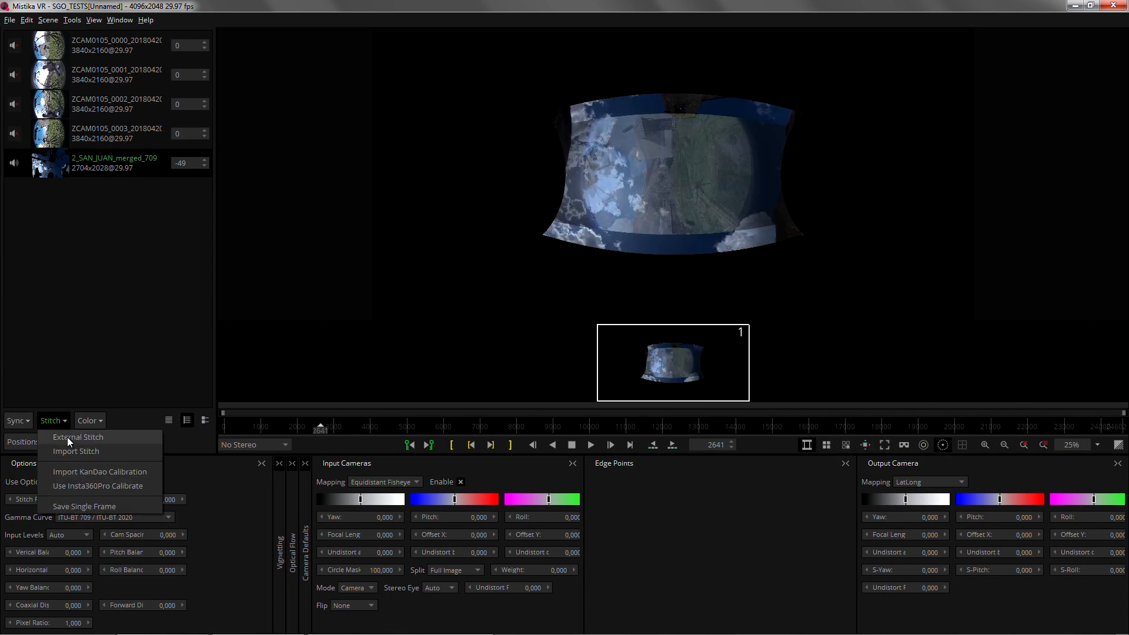
{"action": "left_click", "coordinate": [76, 453]}
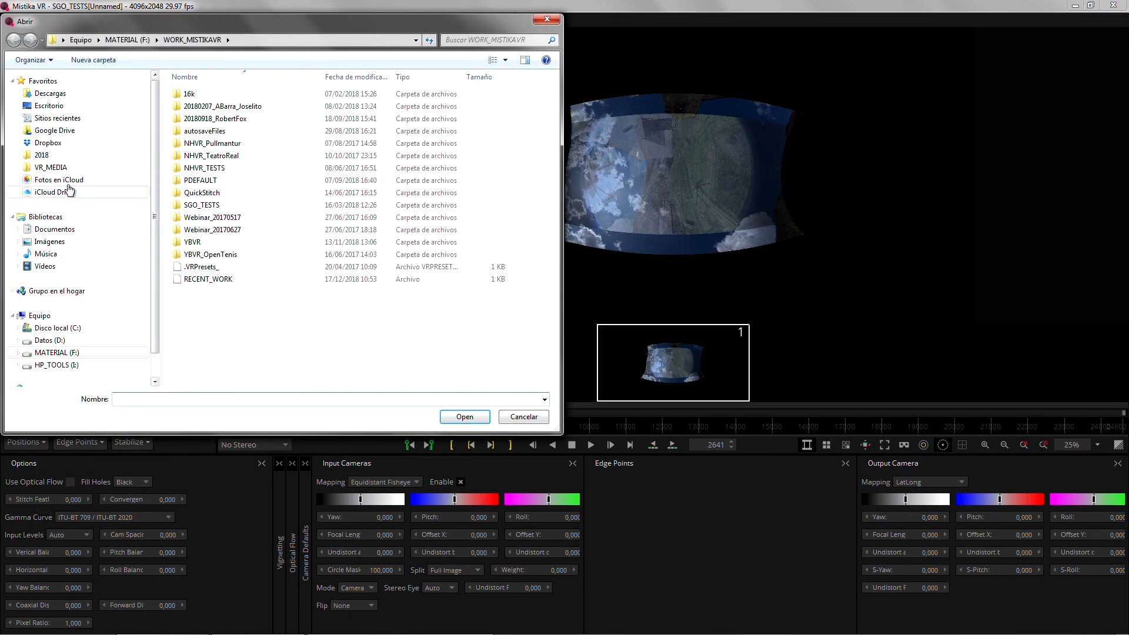
Step: Load Calibration_v1.pano from the ZCamS1 subfolder so the five clips stitch into the chapel panorama
{"action": "left_click", "coordinate": [51, 167]}
{"action": "double_click", "coordinate": [201, 212]}
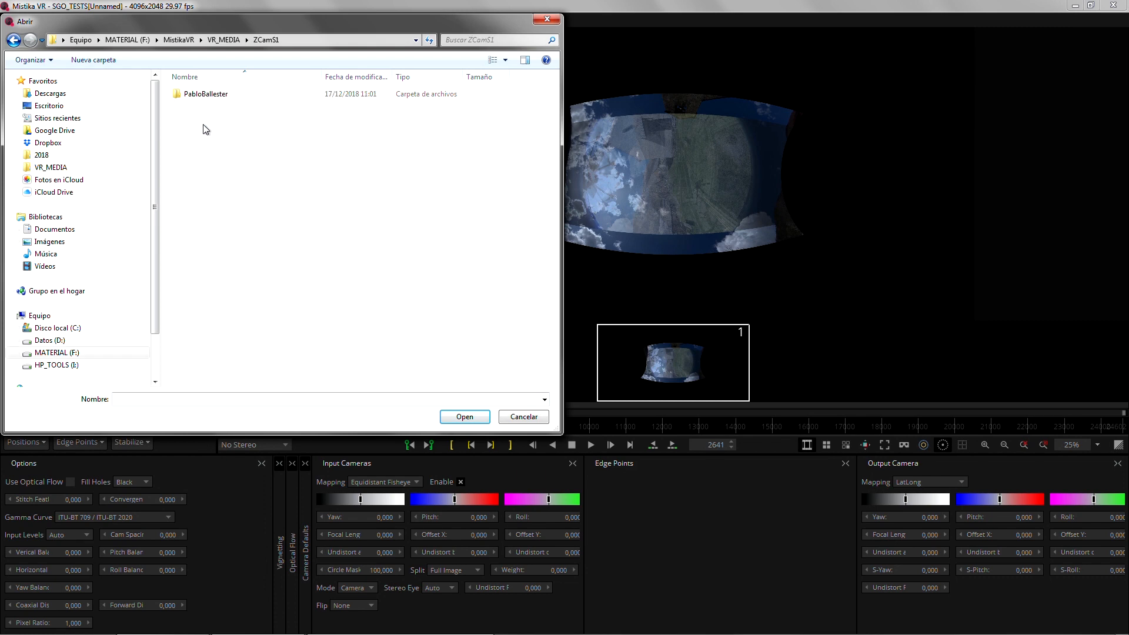
{"action": "left_click", "coordinate": [201, 94]}
{"action": "double_click", "coordinate": [201, 95]}
{"action": "left_click", "coordinate": [265, 113]}
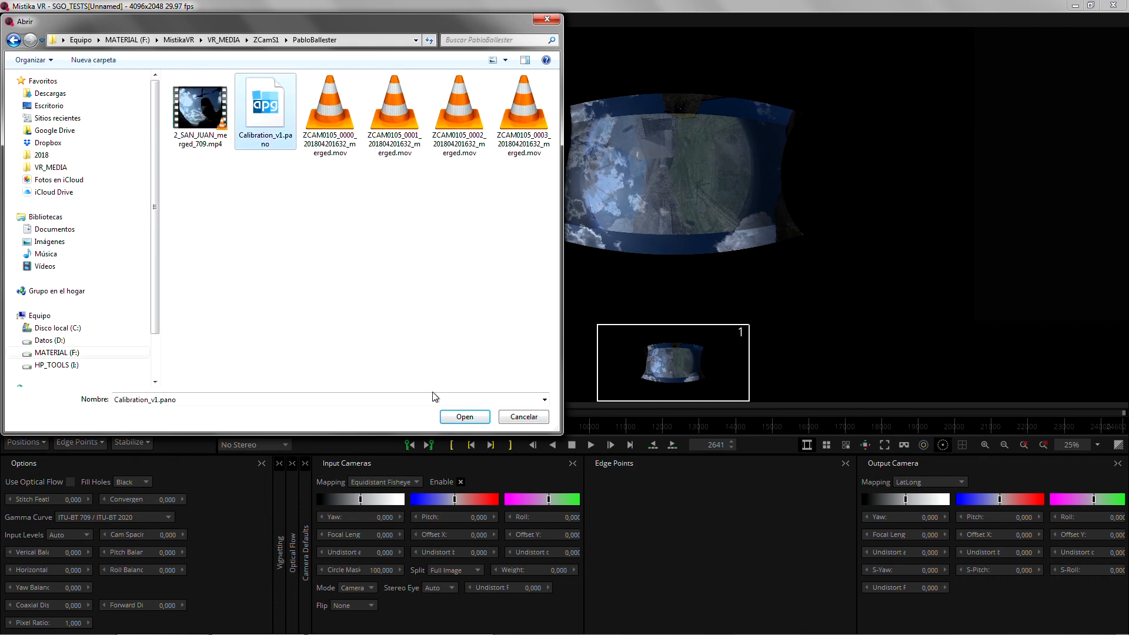
{"action": "left_click", "coordinate": [465, 417]}
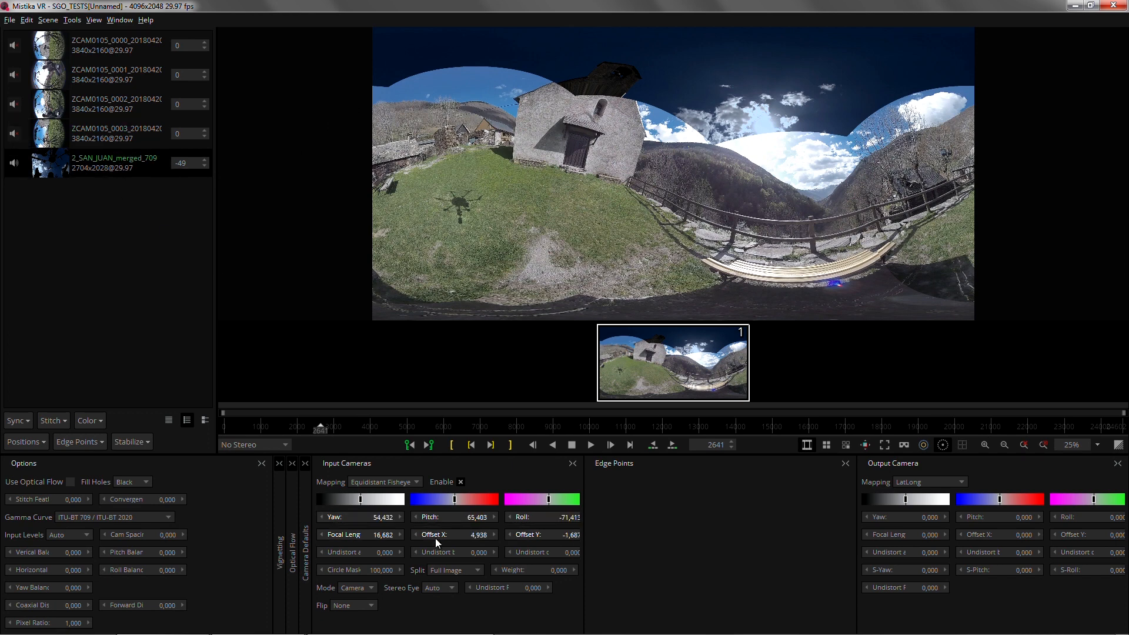
Step: Raise the sky camera's gain to match the panorama and widen the stitch feather toward 36
{"action": "left_click_drag", "start_coordinate": [361, 503], "coordinate": [393, 506]}
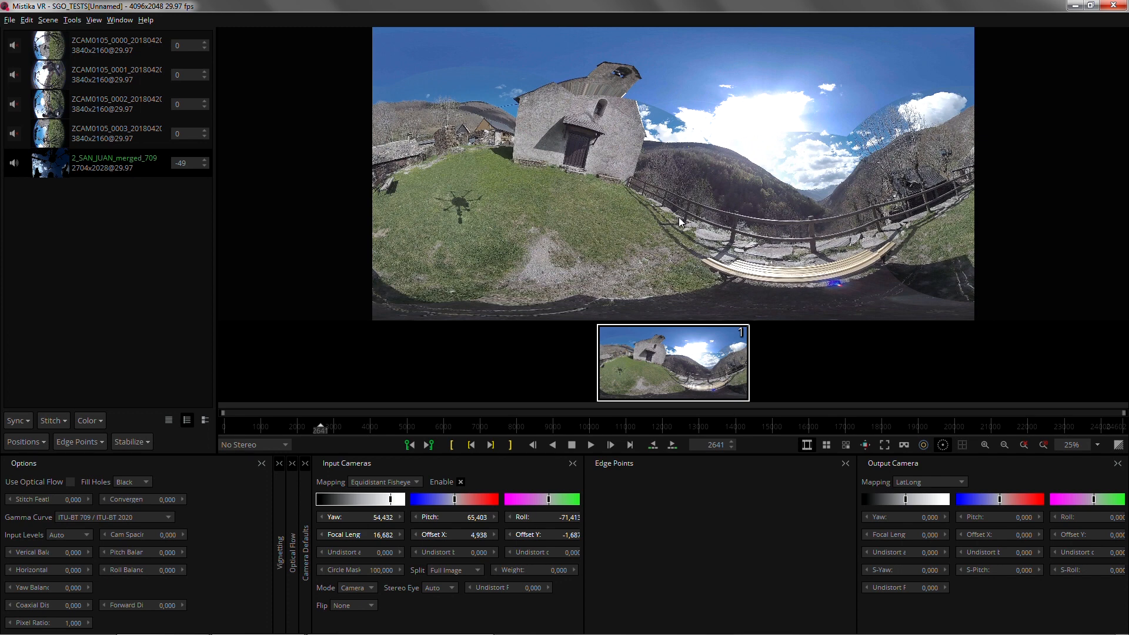
{"action": "left_click_drag", "start_coordinate": [74, 503], "coordinate": [130, 502]}
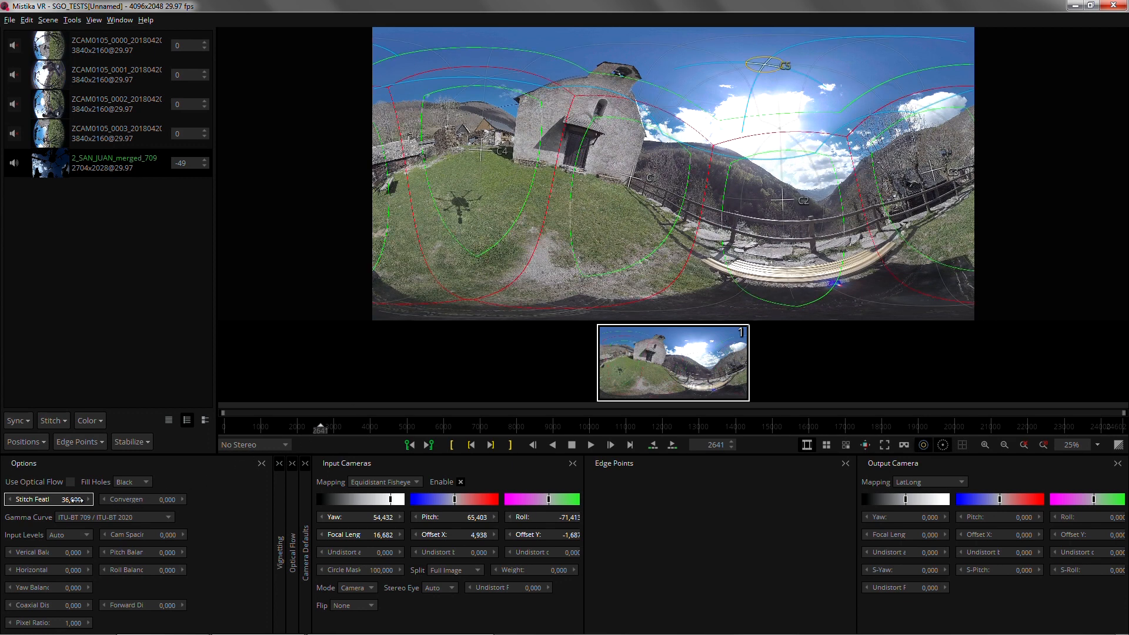
Step: Keep stitch feather at 36 and adjust output camera yaw, pitch and roll to centre the chapel and level the horizon
{"action": "left_click_drag", "start_coordinate": [78, 500], "coordinate": [79, 500]}
{"action": "key", "text": "ctrl+z"}
{"action": "mouse_move", "coordinate": [520, 103]}
{"action": "left_mouse_down"}
{"action": "mouse_move", "coordinate": [506, 99]}
{"action": "mouse_move", "coordinate": [520, 104]}
{"action": "left_mouse_up"}
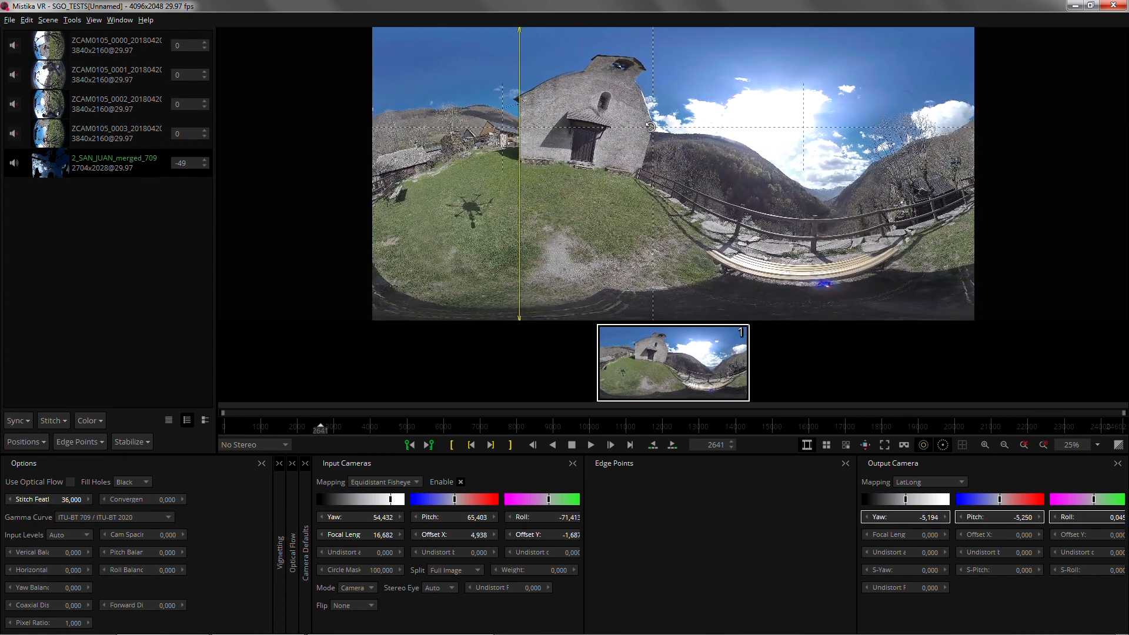
{"action": "left_click_drag", "start_coordinate": [654, 133], "coordinate": [620, 119]}
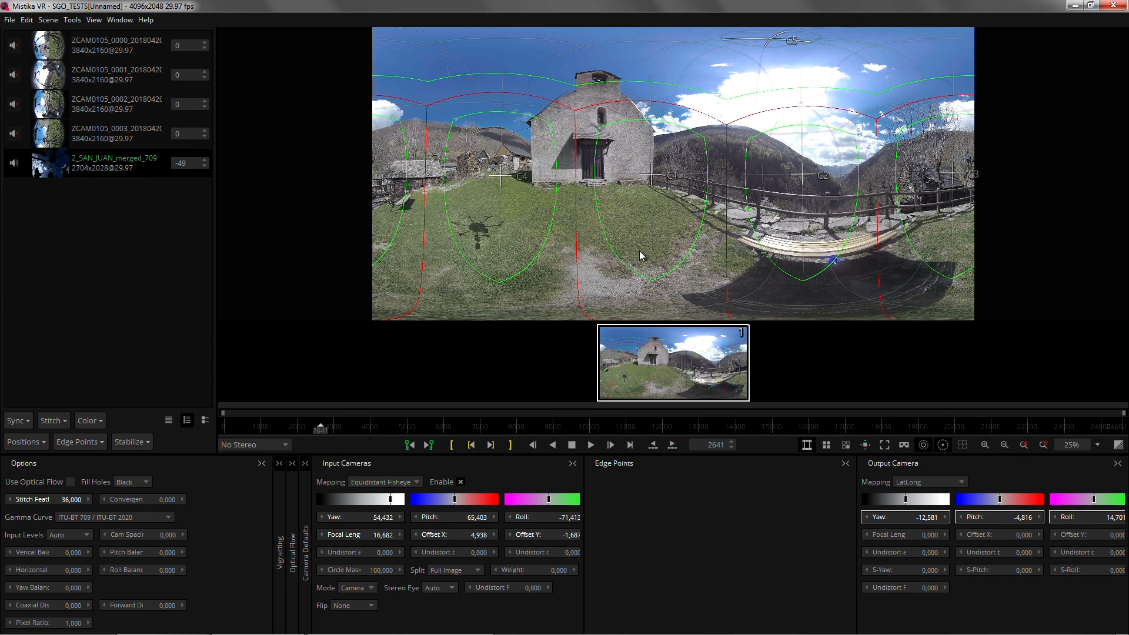
Step: Enable Use Optical Flow for the stitched panorama
{"action": "left_click", "coordinate": [70, 482]}
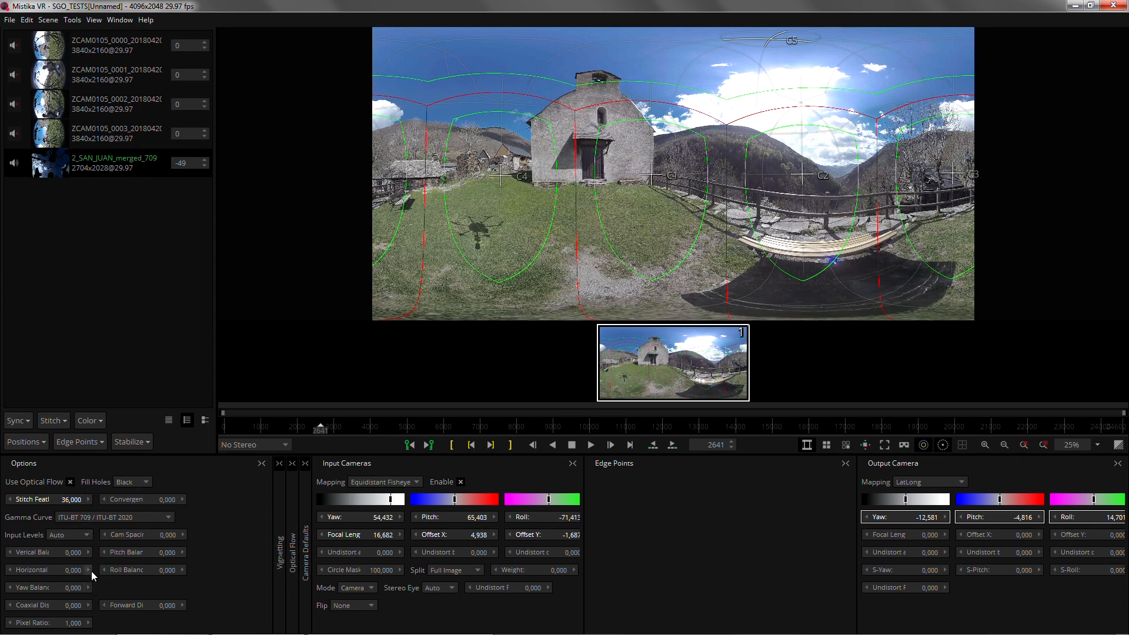